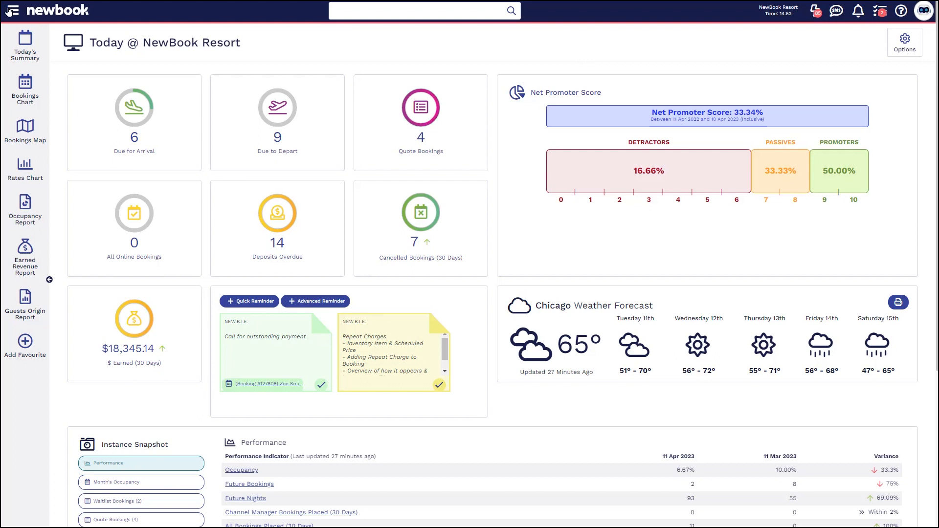
Search the menu for "client" and open the Client Account Debtors report.
left_click(10, 10)
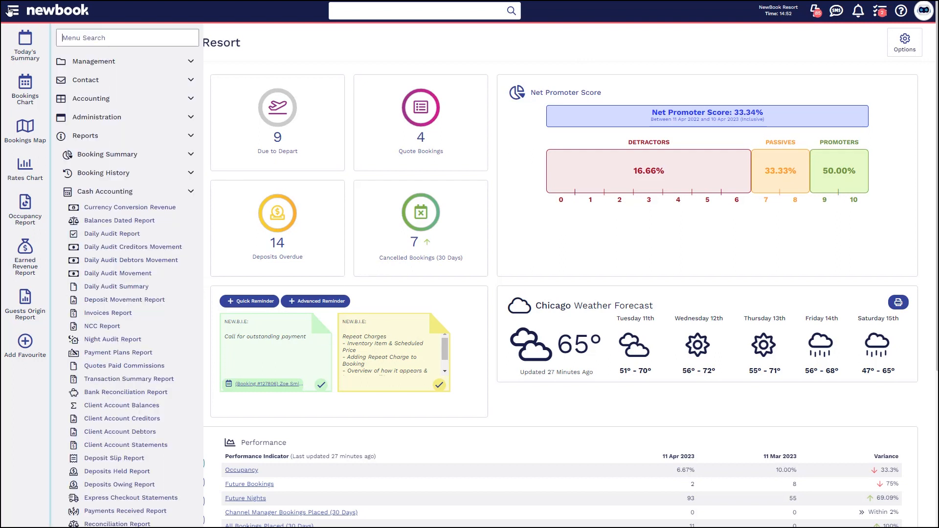
type("client")
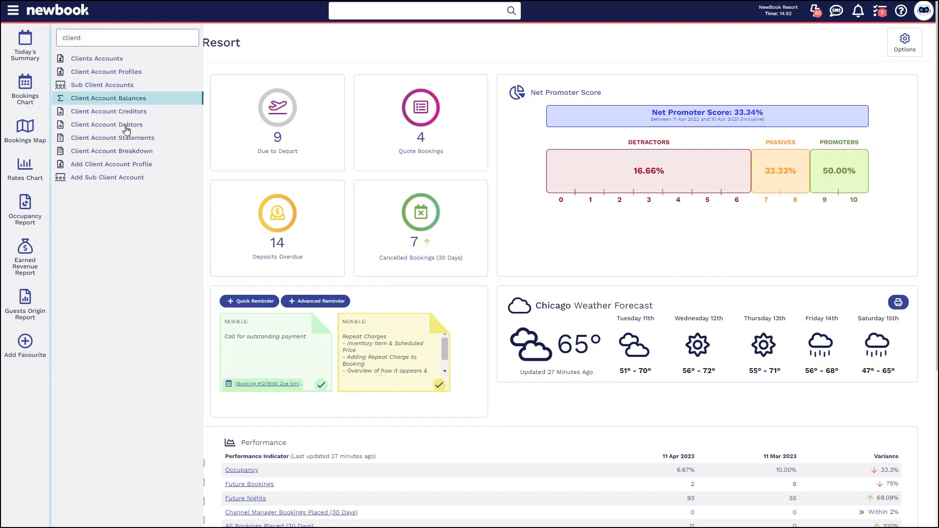
left_click(117, 124)
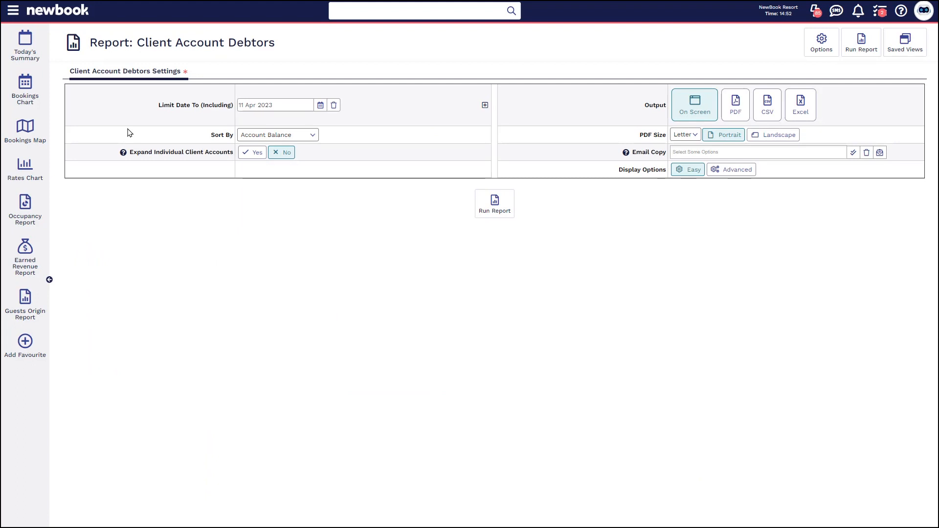
Check the Limit Date To calendar, keep 11 Apr 2023, and run the debtors report on screen.
left_click_drag(158, 104, 234, 111)
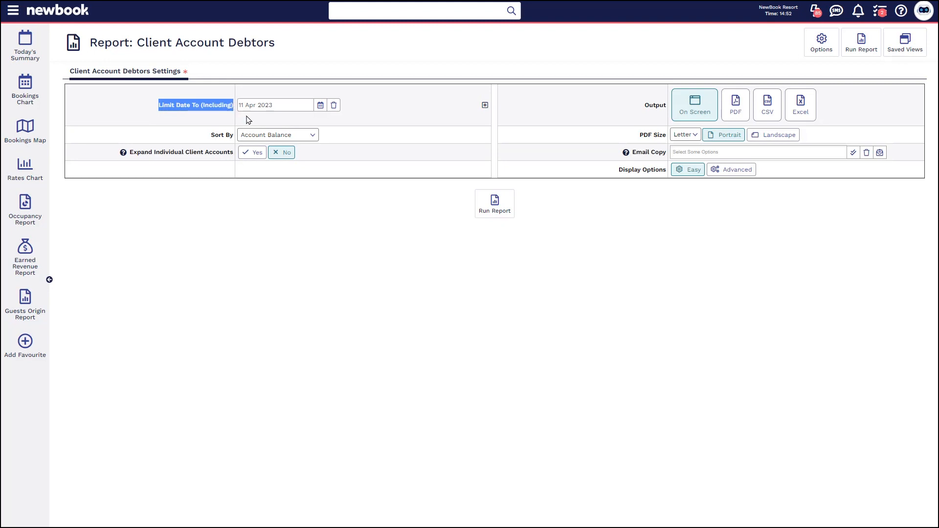
left_click(320, 105)
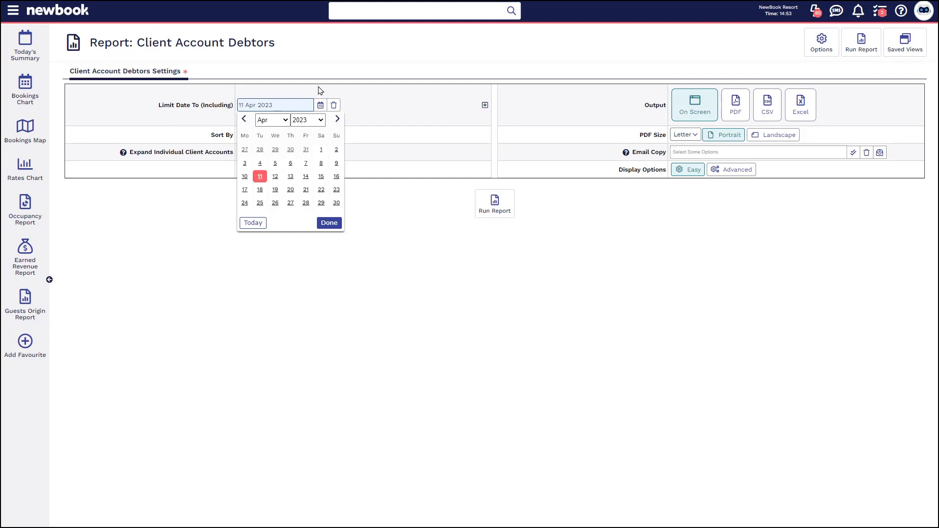
left_click(318, 89)
left_click_drag(160, 108, 239, 104)
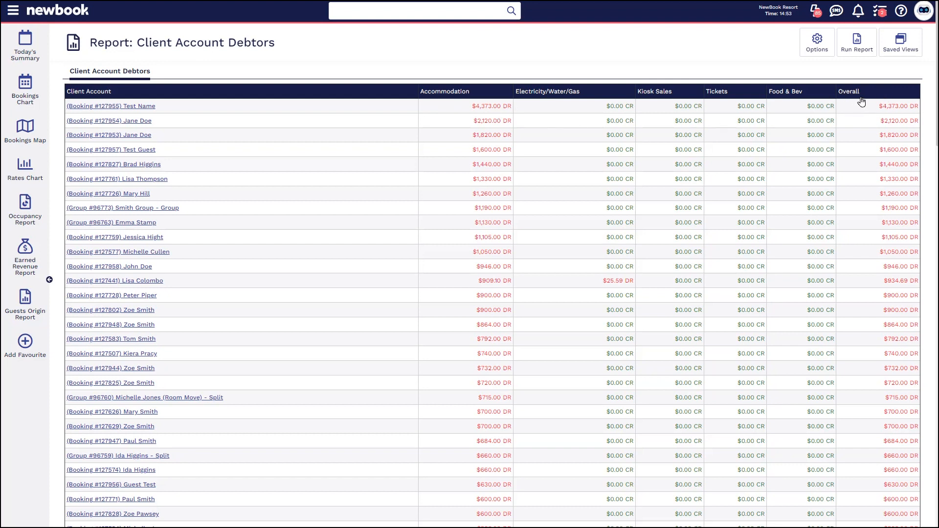
Examine the hidden columns offered in the report's Column Configuration and close it without saving.
left_click(817, 41)
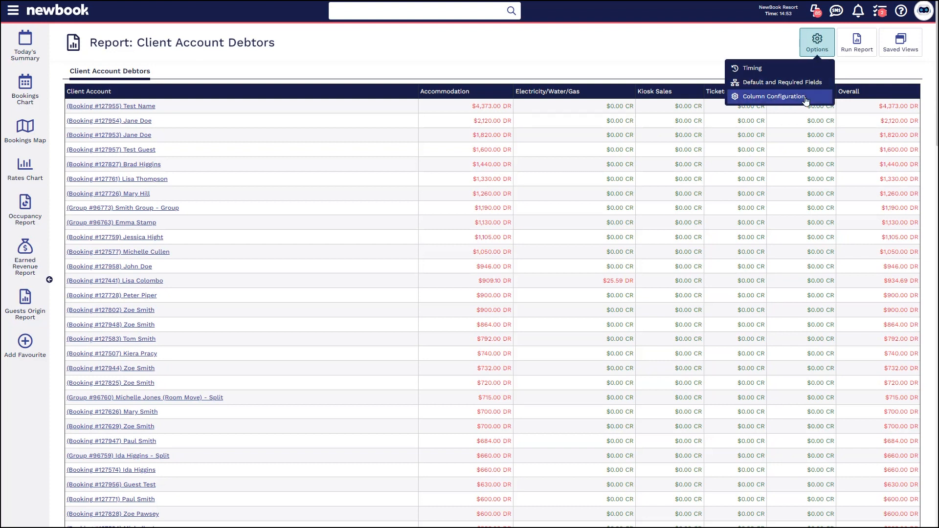
left_click(779, 97)
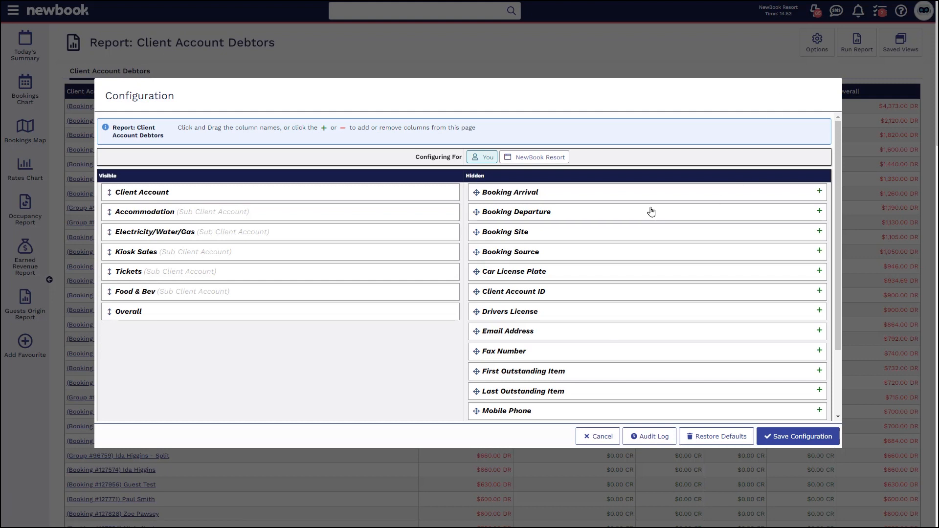
double_click(476, 175)
left_click_drag(834, 200, 838, 264)
scroll(562, 362, "up", 3)
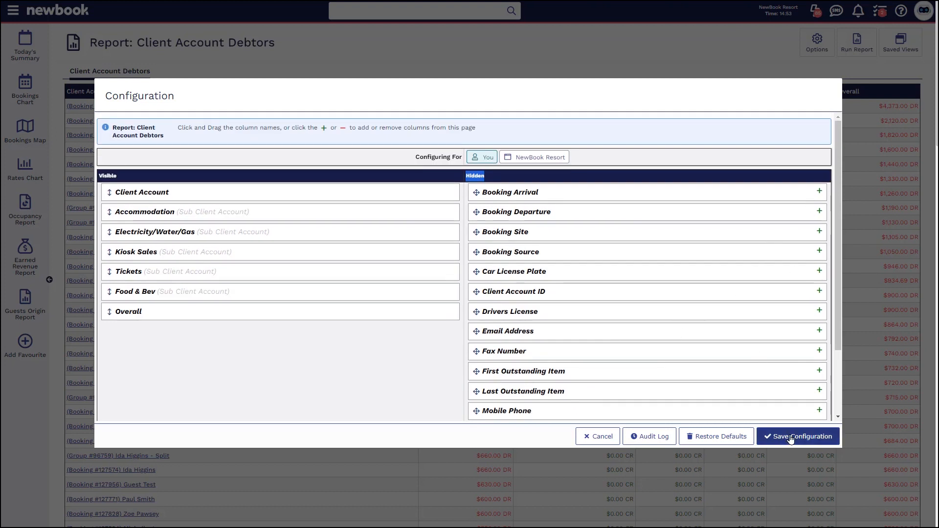
left_click(602, 440)
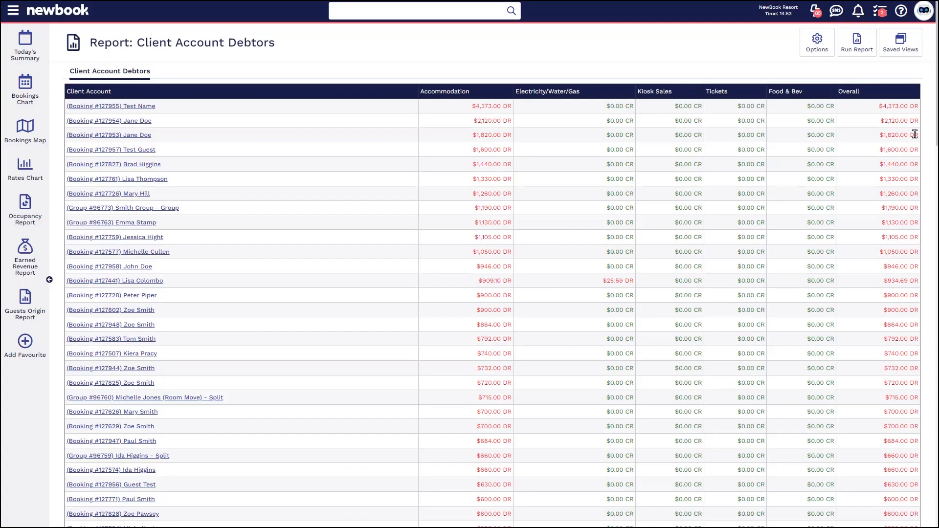
Examine the overall debtors total at the end of the report together with the Limit Date To setting.
left_click_drag(936, 122, 917, 498)
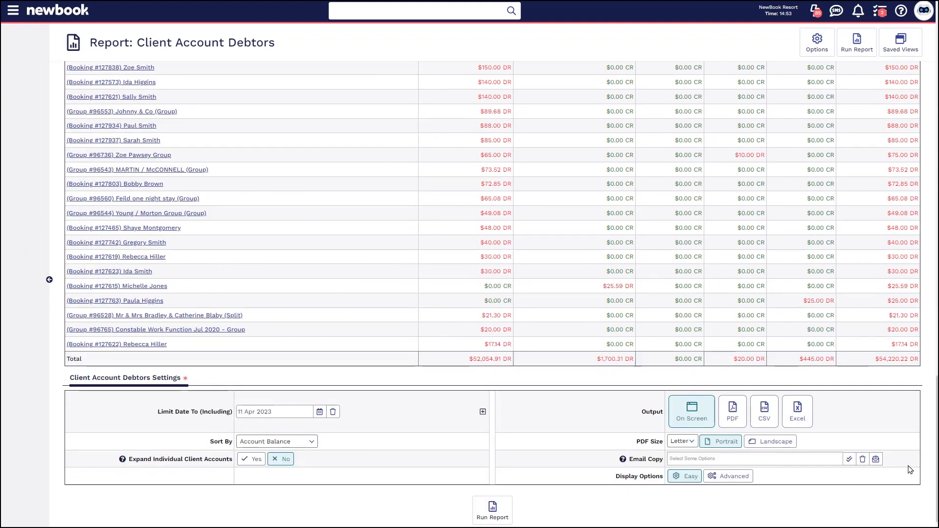
left_click_drag(879, 360, 919, 365)
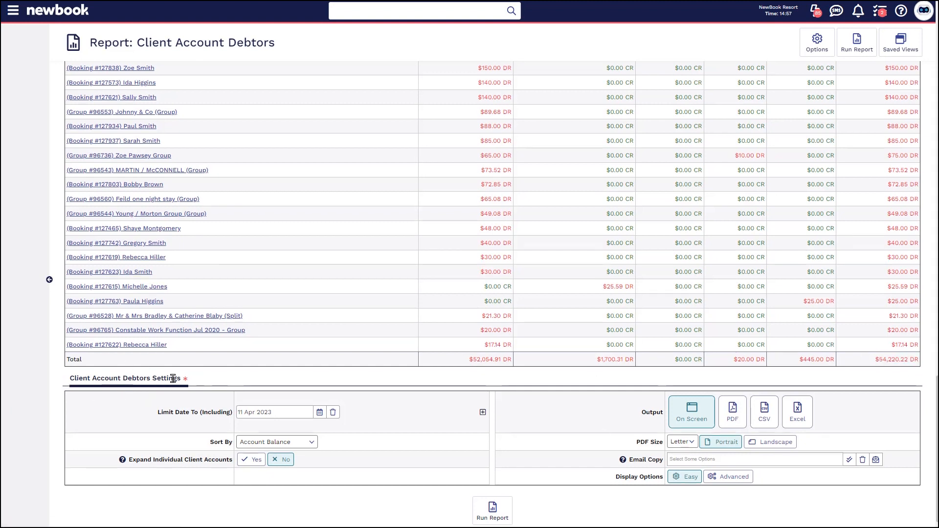
left_click_drag(150, 415, 237, 413)
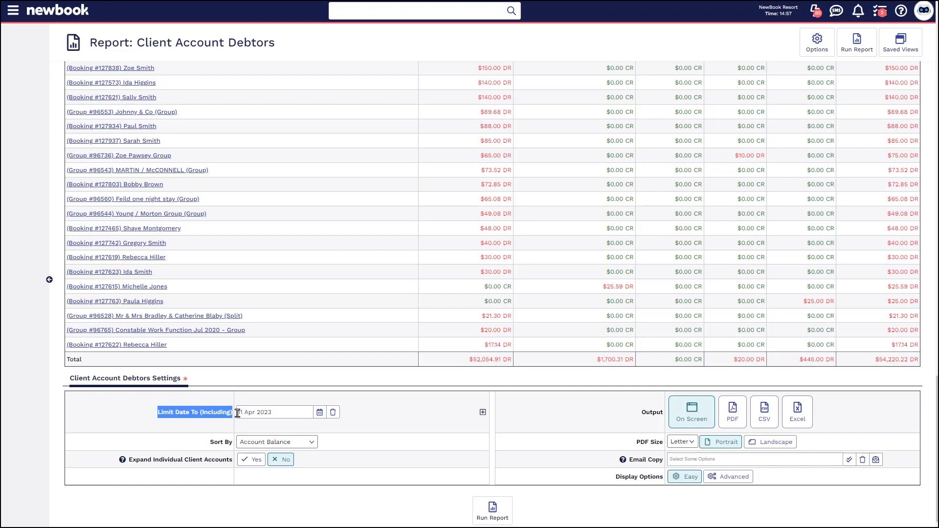
left_click_drag(874, 359, 911, 358)
left_click(908, 359)
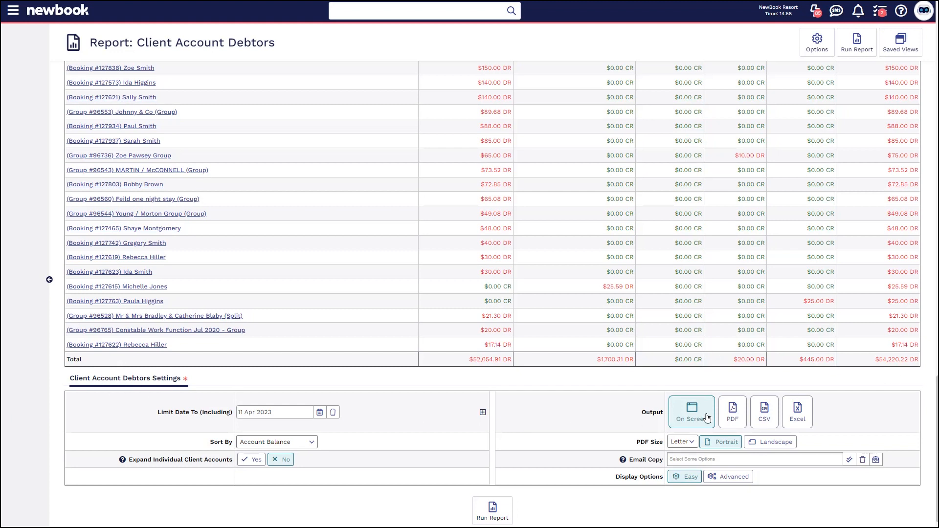
Output the debtors report as a PDF and also export it as a CSV file.
left_click(728, 419)
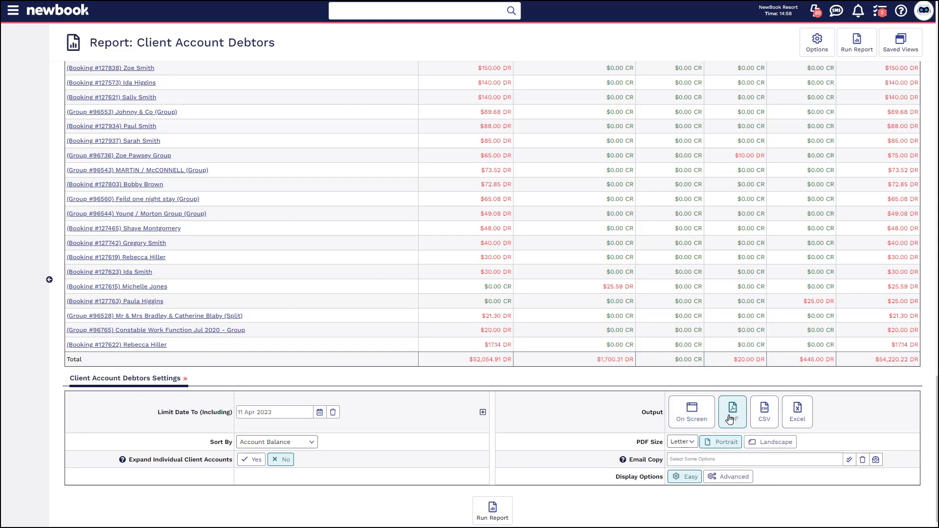
left_click(492, 514)
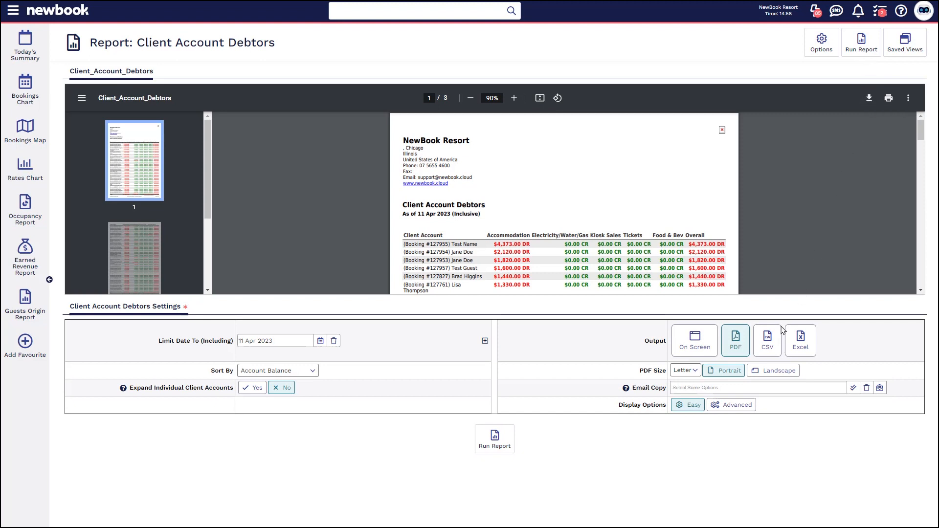
left_click(768, 344)
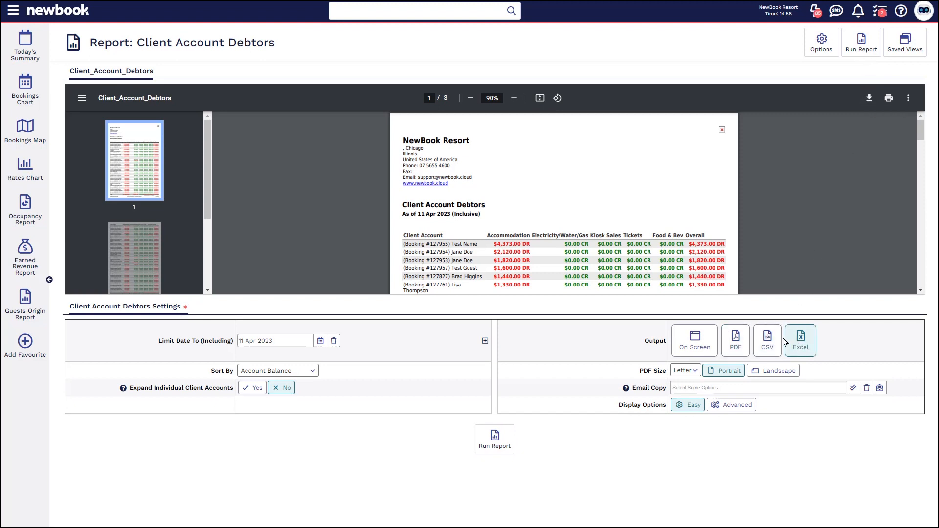
left_click(505, 442)
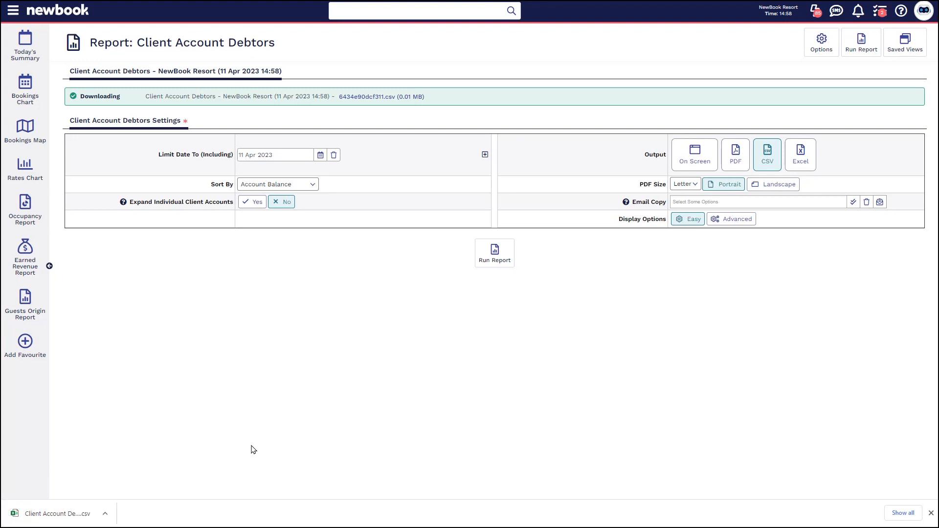
Run the debtors report on screen again and switch its display options to Advanced.
left_click(702, 161)
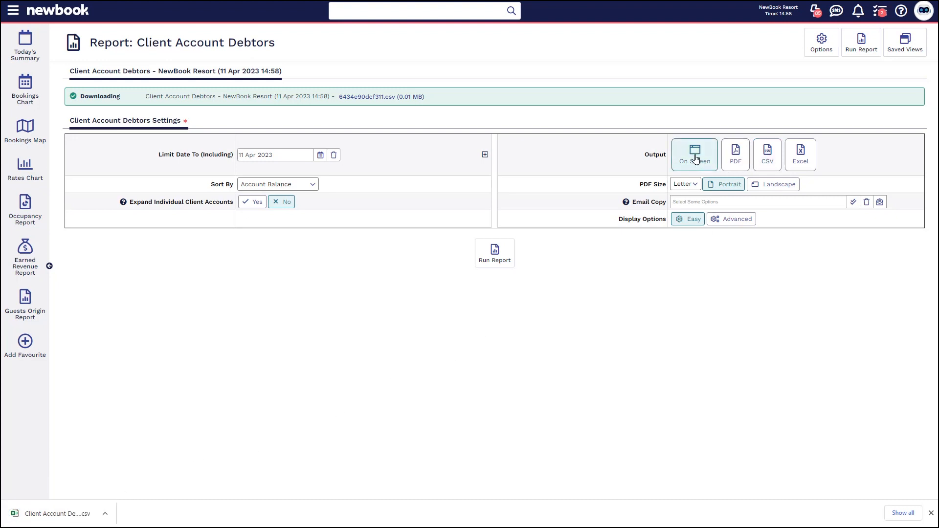
left_click(483, 256)
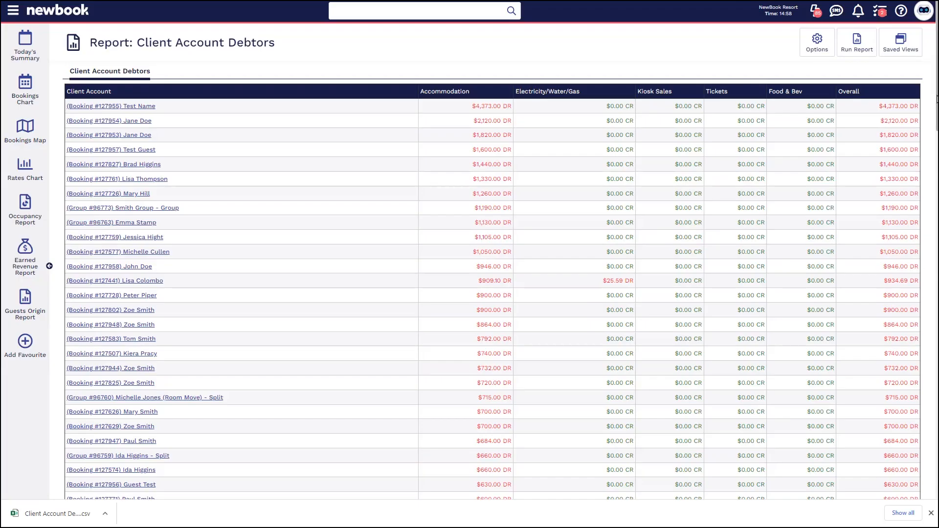
left_click_drag(937, 100, 880, 472)
left_click(724, 434)
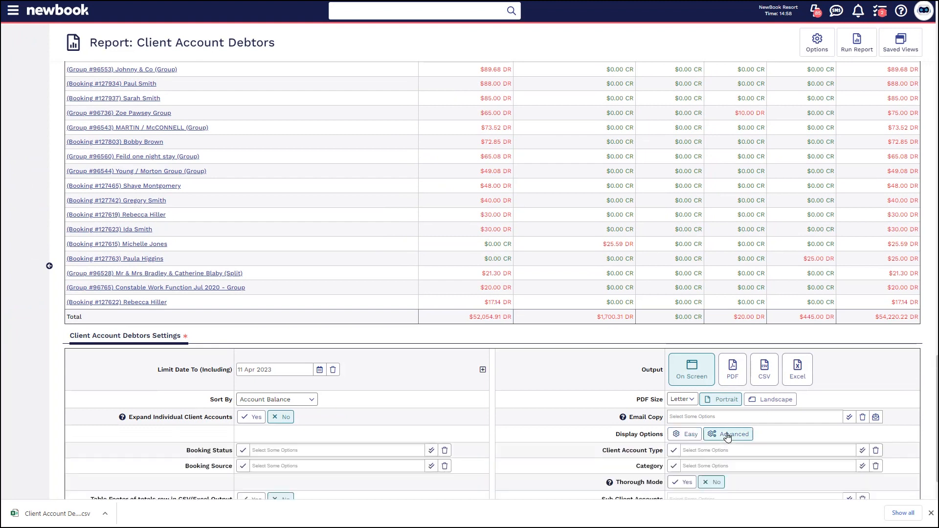
scroll(757, 434, "down", 2)
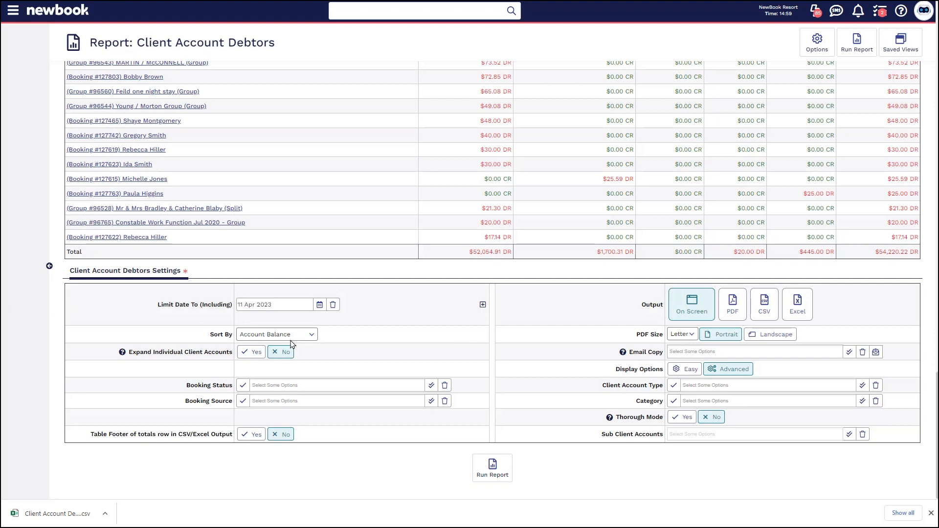
Filter the debtors report to the Departed booking status and rerun it.
left_click_drag(185, 385, 233, 389)
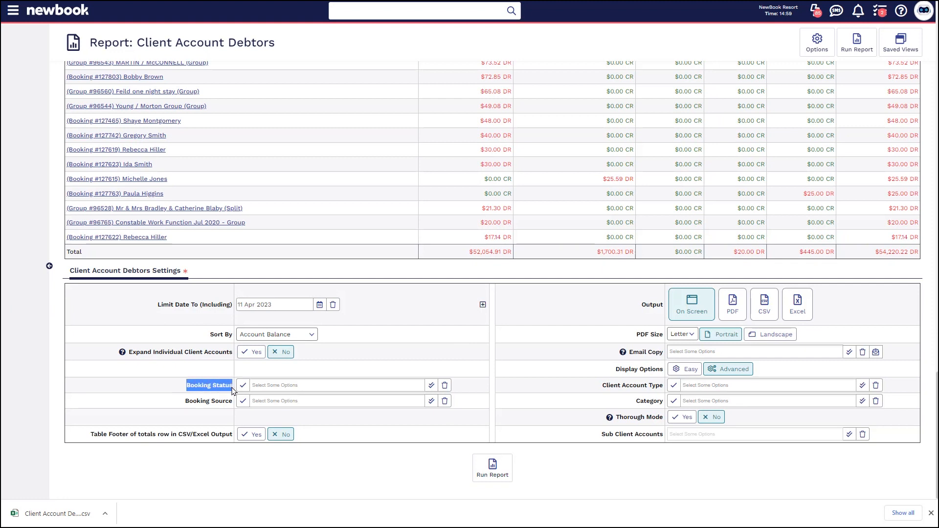
left_click(258, 382)
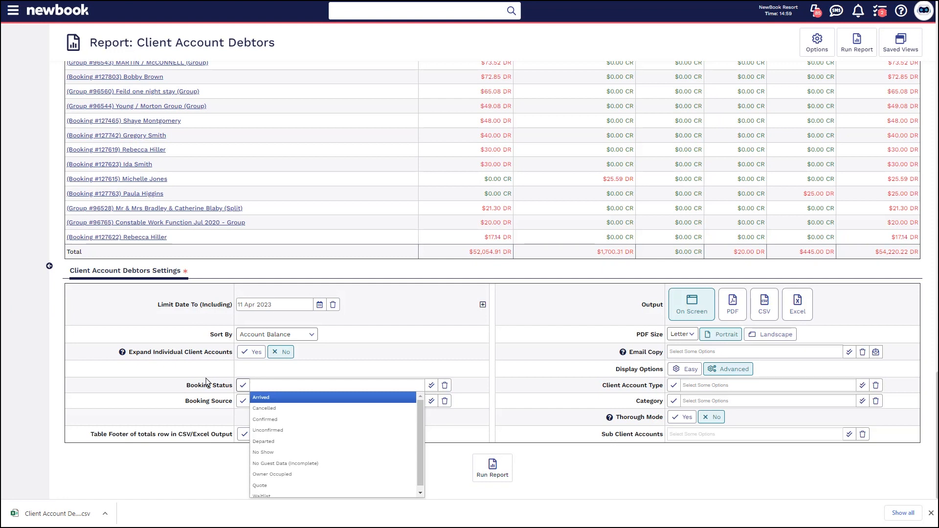
left_click(263, 442)
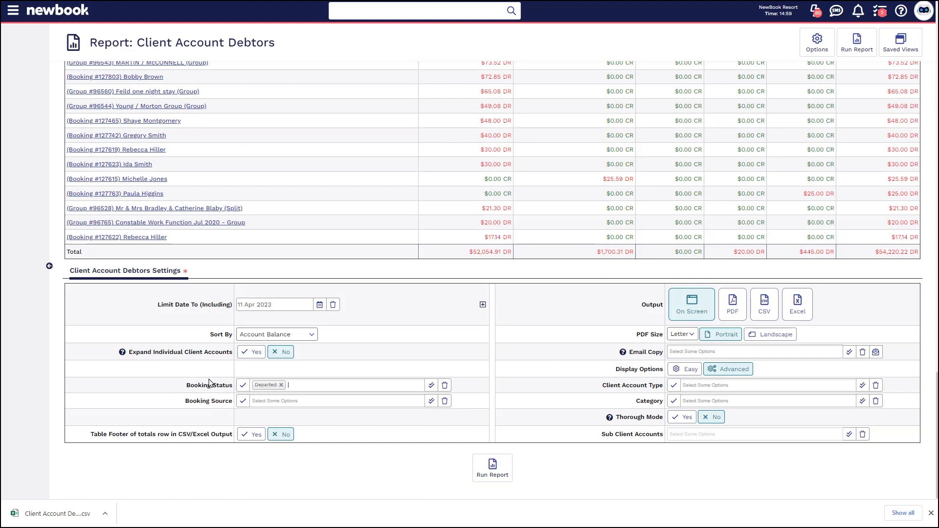
left_click(483, 475)
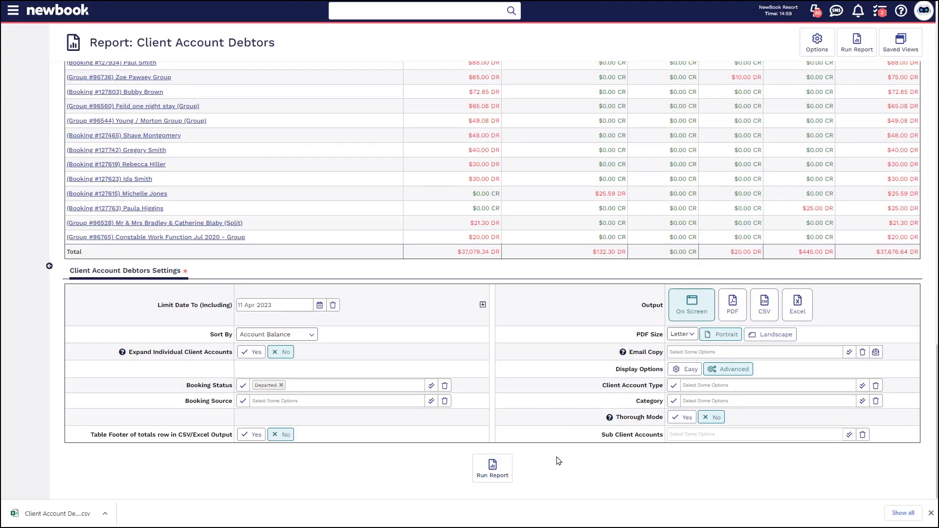
Examine the overall total and the individual overall balances owed by departed bookings.
left_click_drag(877, 252, 916, 254)
left_click(916, 256)
scroll(890, 273, "up", 5)
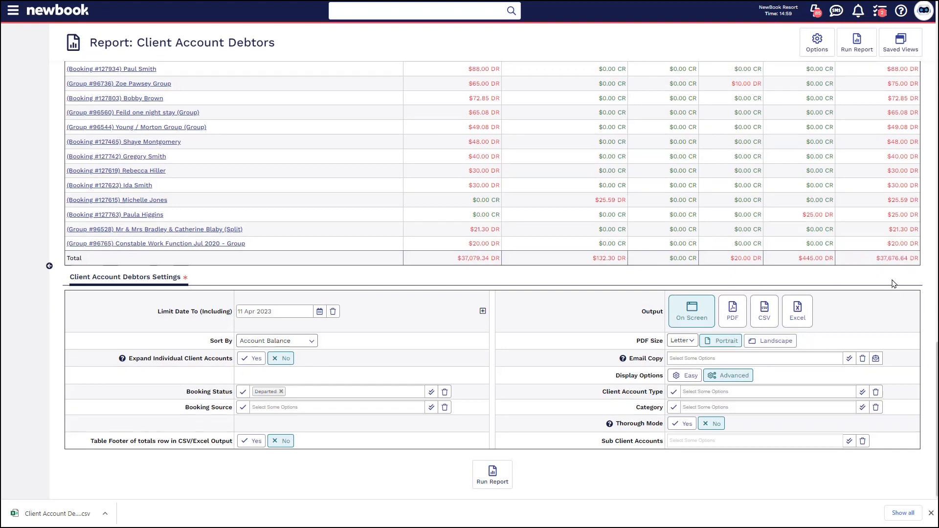
scroll(891, 290, "up", 15)
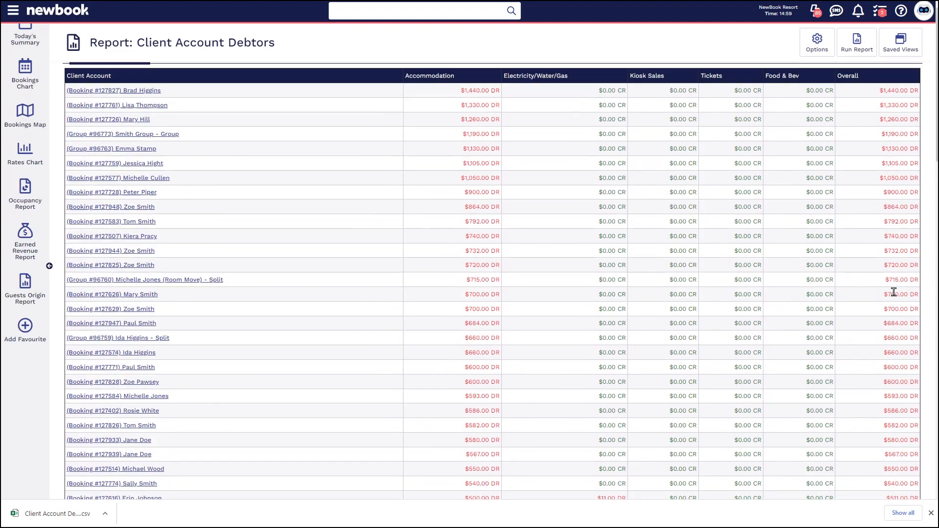
left_click_drag(879, 106, 907, 107)
left_click(896, 119)
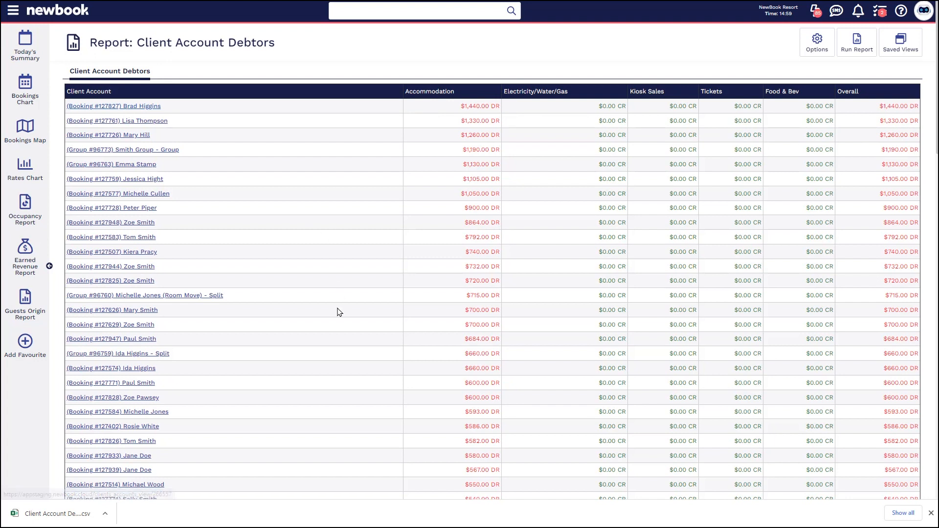
Limit the client account type to Group, rerun the report and review the listed group accounts.
scroll(337, 289, "down", 15)
left_click_drag(601, 416, 675, 417)
left_click(688, 416)
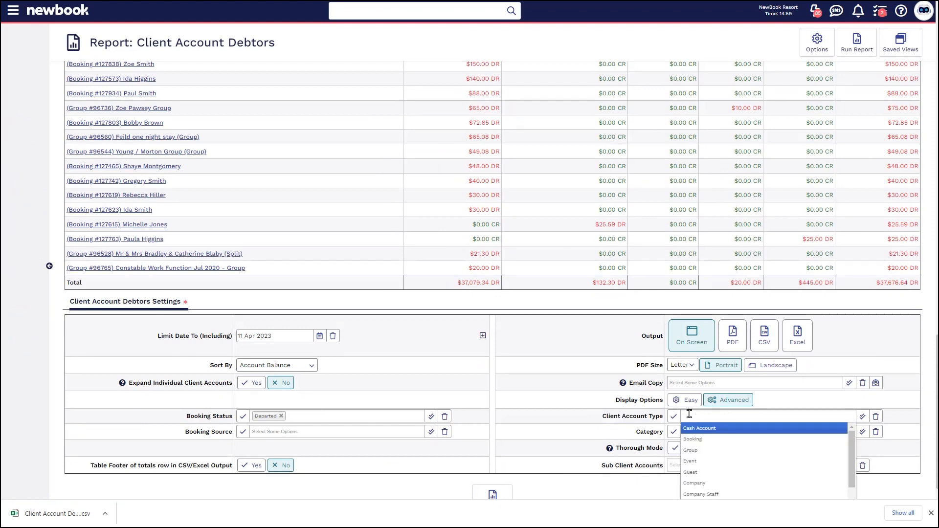
left_click(693, 450)
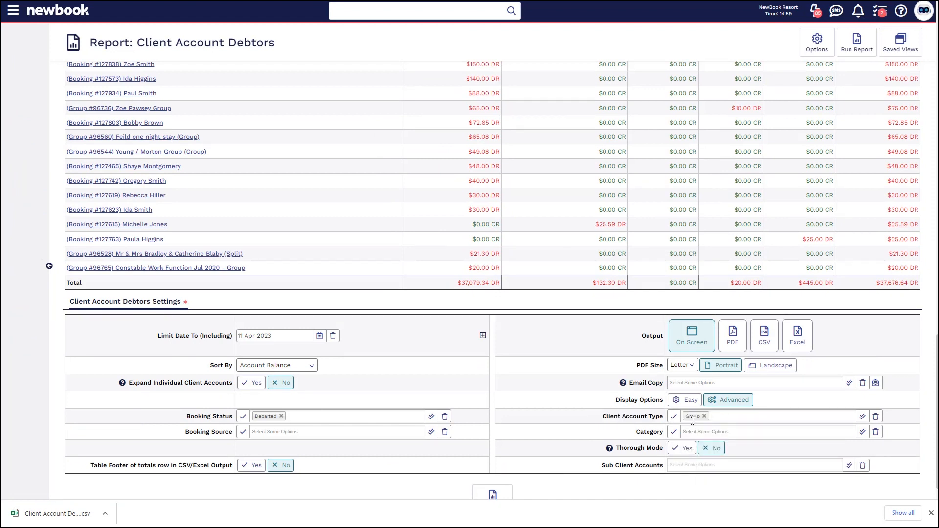
left_click(500, 491)
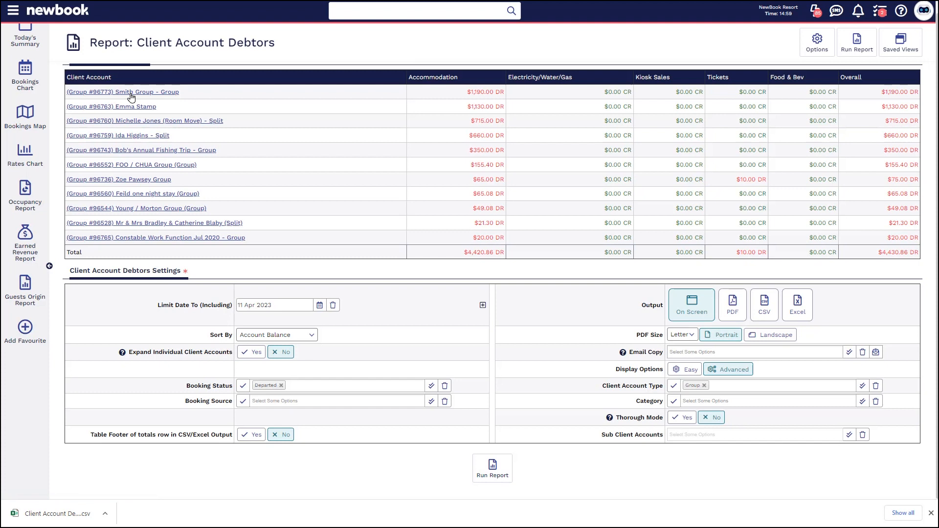
left_click_drag(182, 92, 68, 93)
left_click_drag(177, 106, 67, 106)
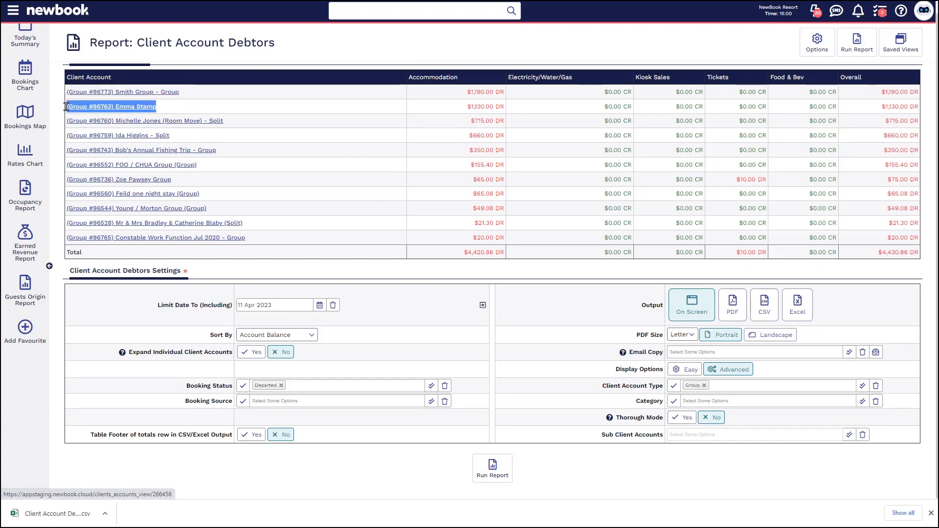
left_click(301, 259)
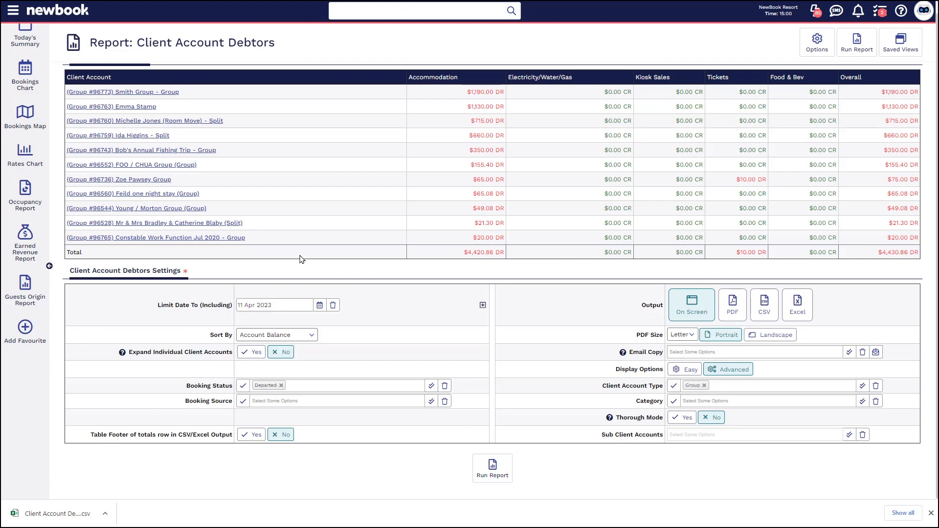
Search the menu for "credit" and open the Client Account Creditors report.
scroll(302, 259, "up", 1)
left_click(13, 11)
type("credit")
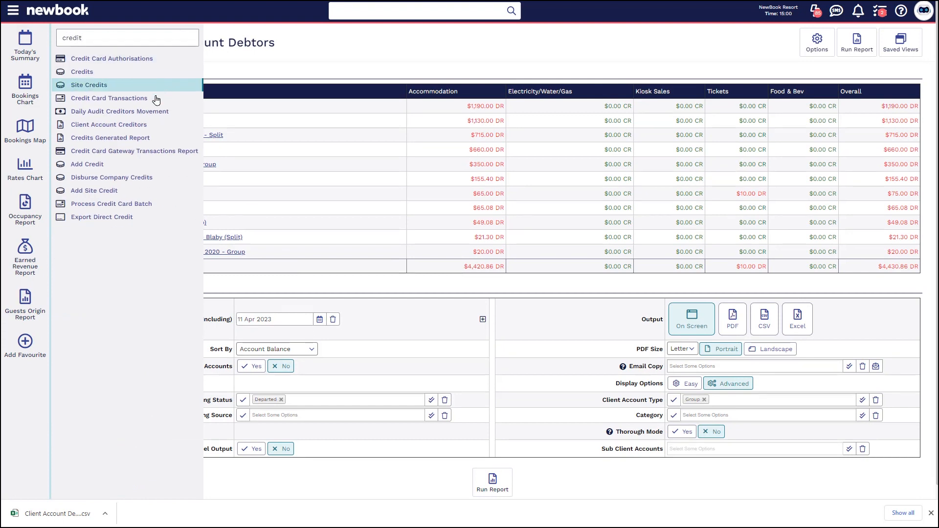
left_click(147, 125)
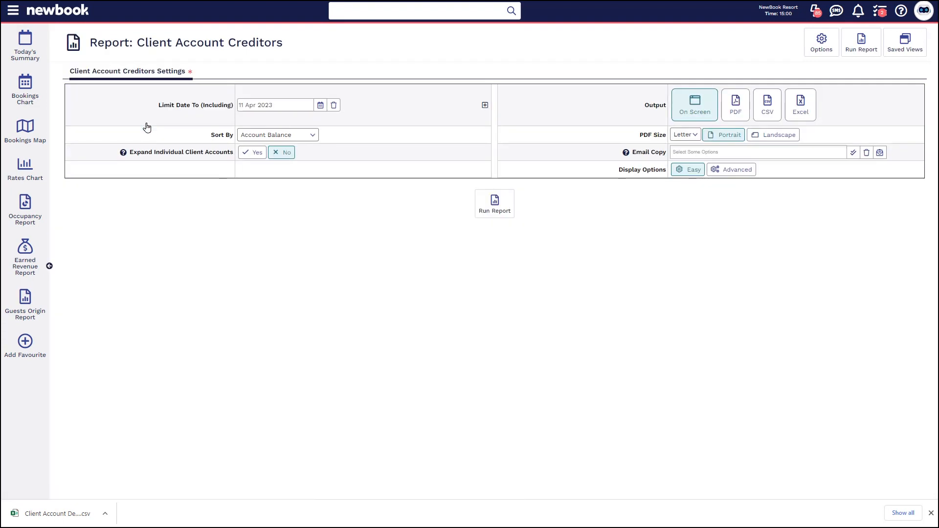
Run the Client Account Creditors report up to 11 Apr 2023 and review the first account's accommodation and overall balances.
left_click_drag(147, 114, 240, 113)
left_click(479, 131)
left_click(502, 210)
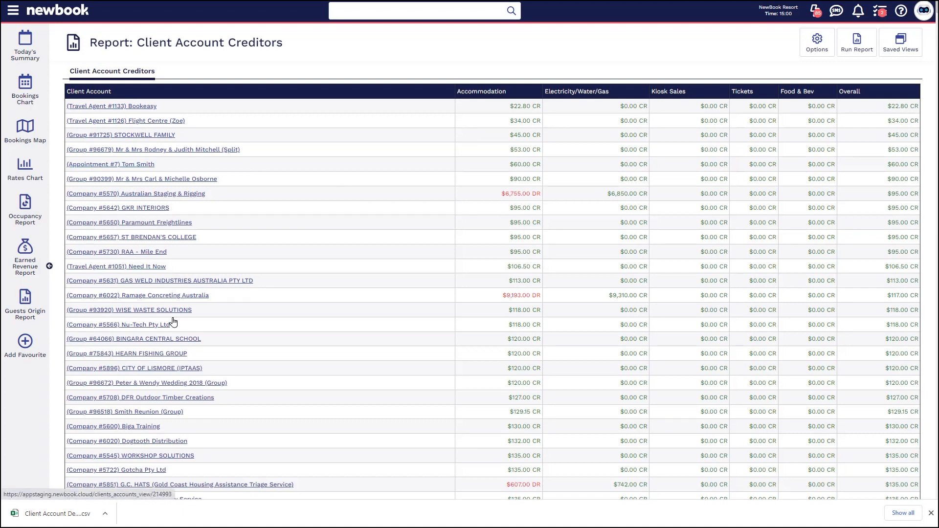
left_click_drag(510, 106, 542, 108)
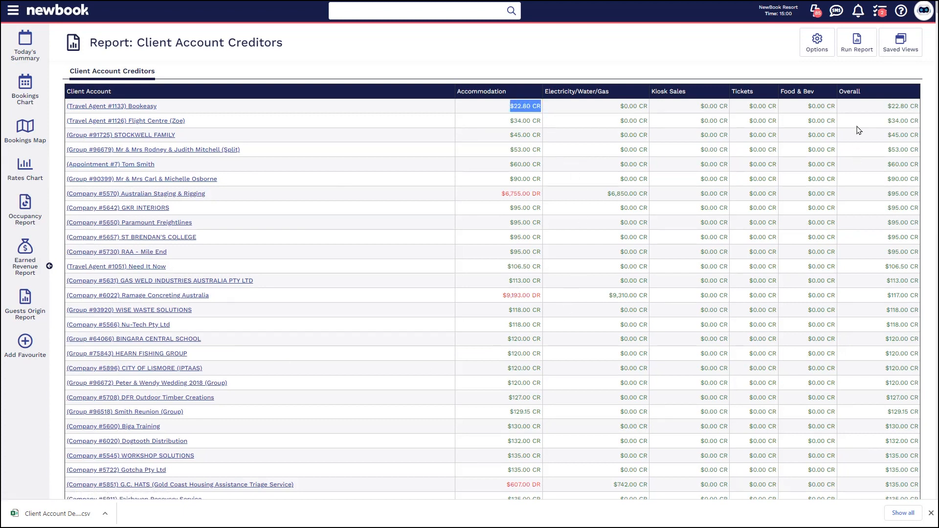
left_click_drag(888, 106, 914, 106)
left_click(896, 107)
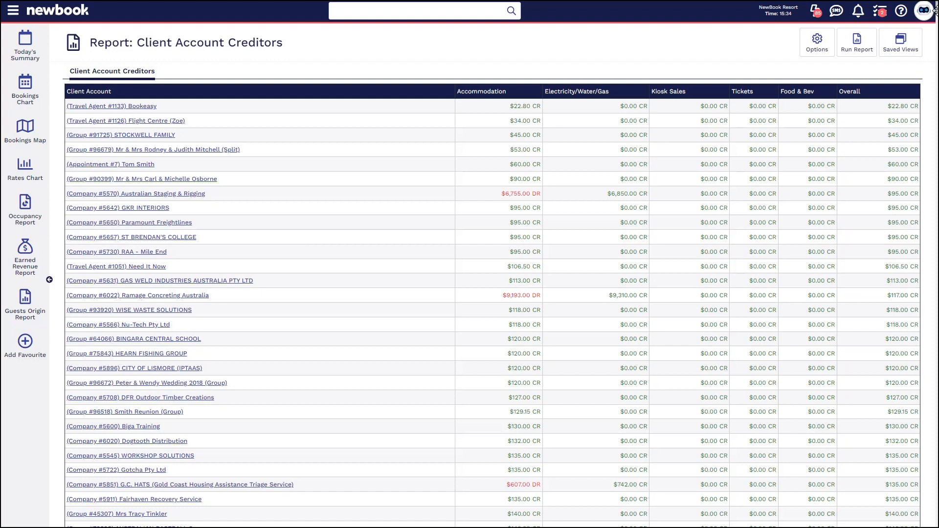
Show the advanced display options, limit the client account type to Guest and rerun the creditors report.
key("End")
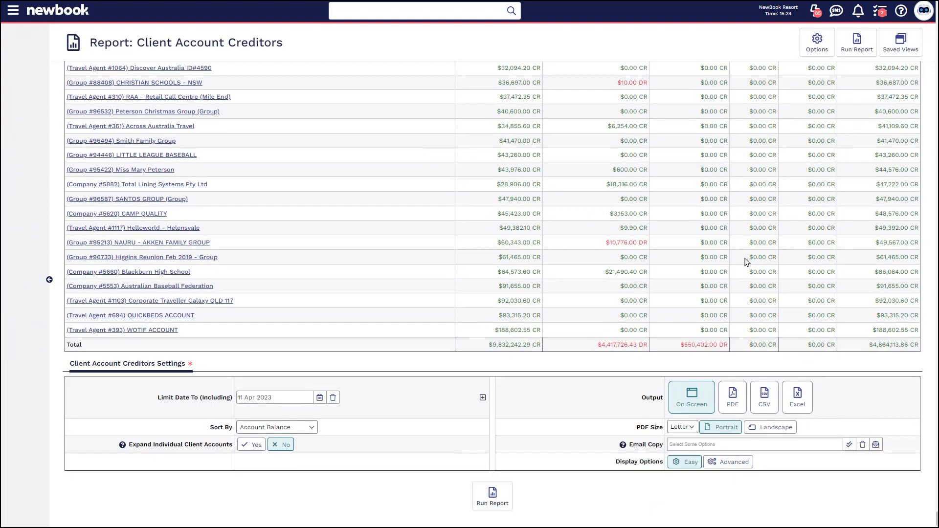
left_click(729, 462)
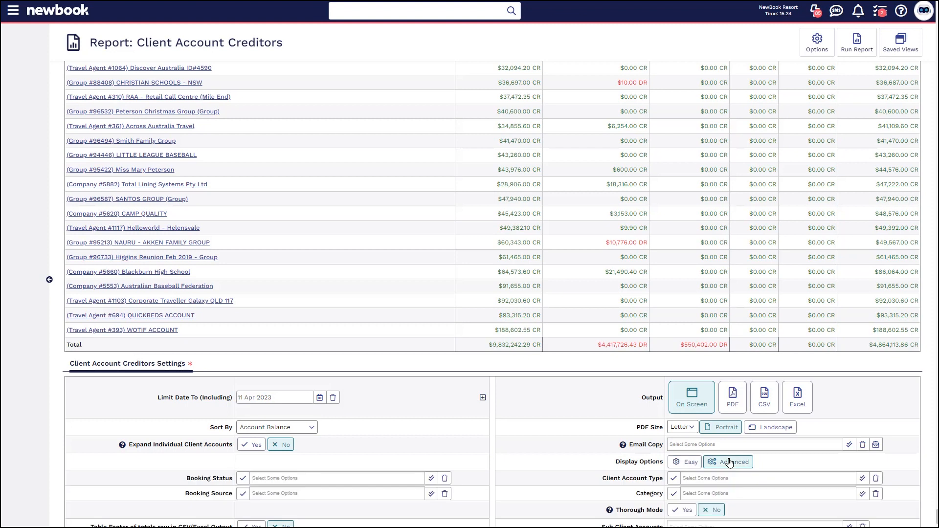
scroll(728, 462, "down", 1)
left_click_drag(602, 415, 645, 421)
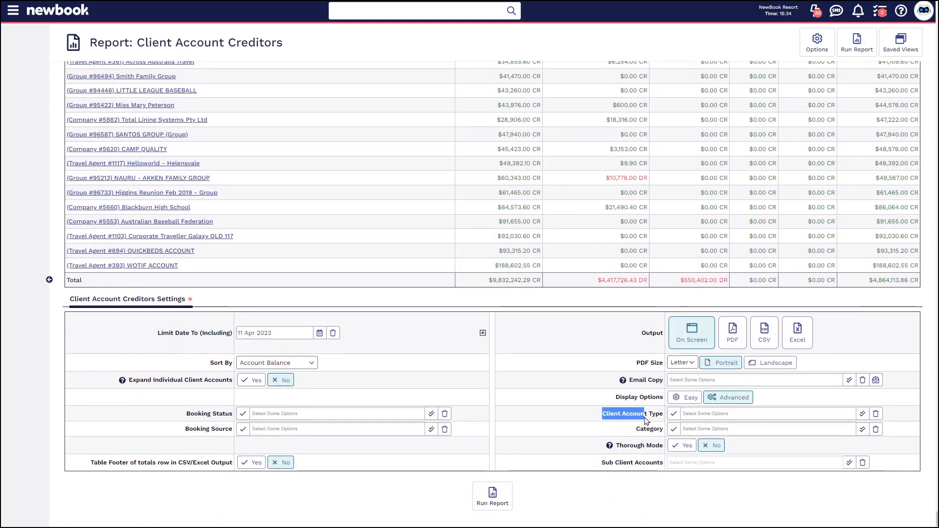
left_click(695, 414)
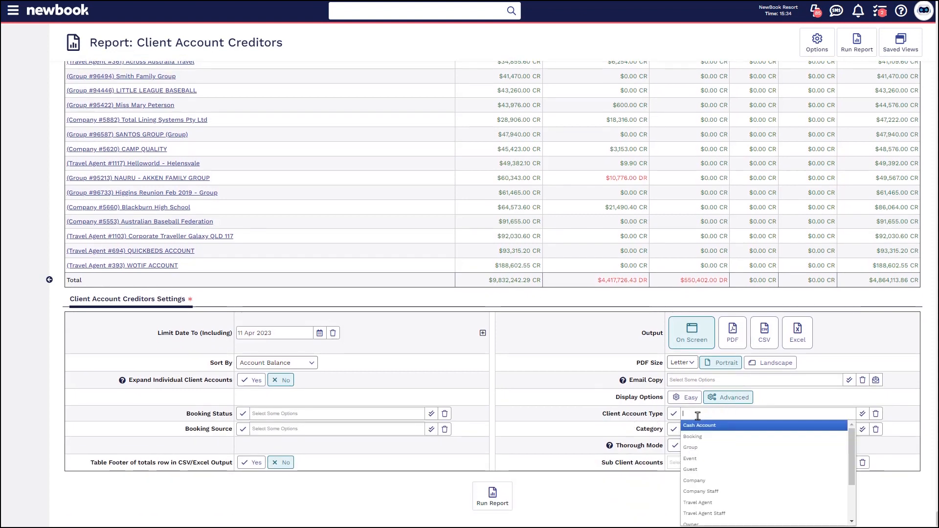
left_click(704, 469)
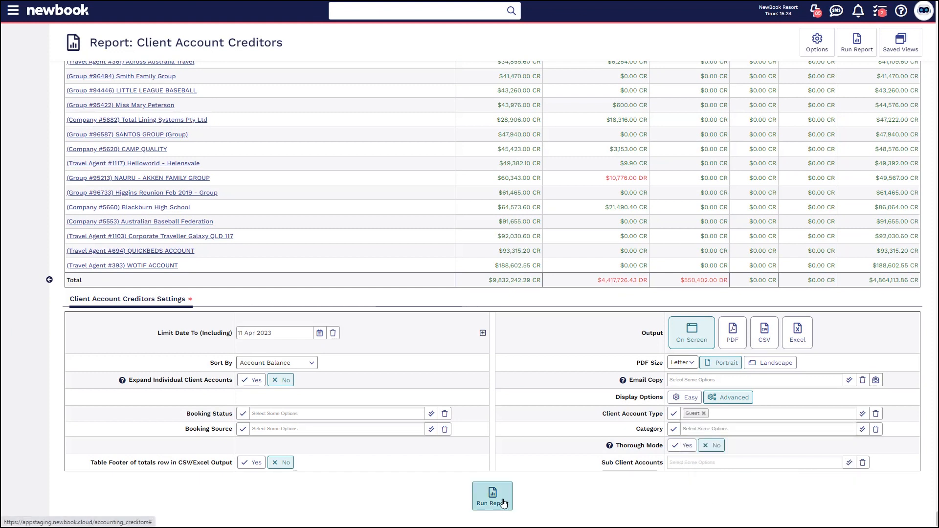
left_click(504, 502)
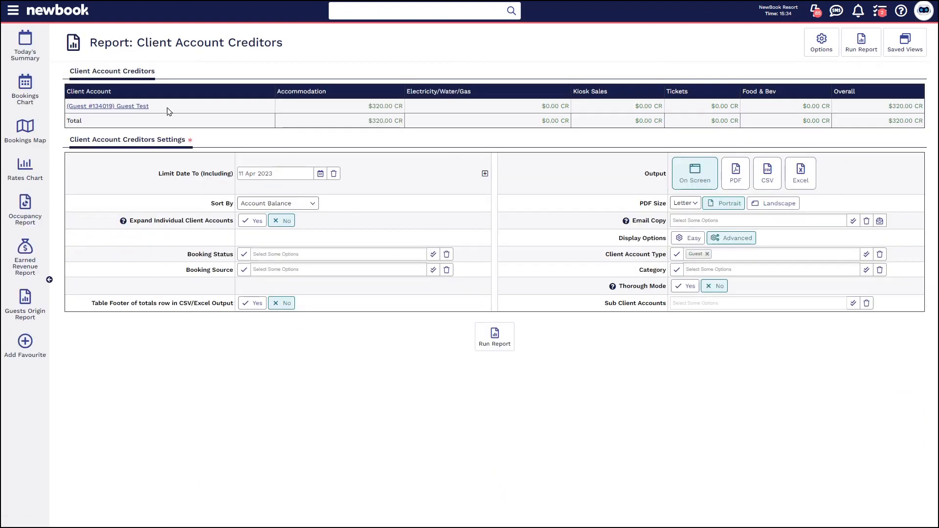
Examine the listed guest account and its accommodation credit in the filtered creditors report.
left_click_drag(150, 106, 70, 106)
left_click(228, 125)
left_click_drag(368, 112, 397, 107)
left_click(397, 106)
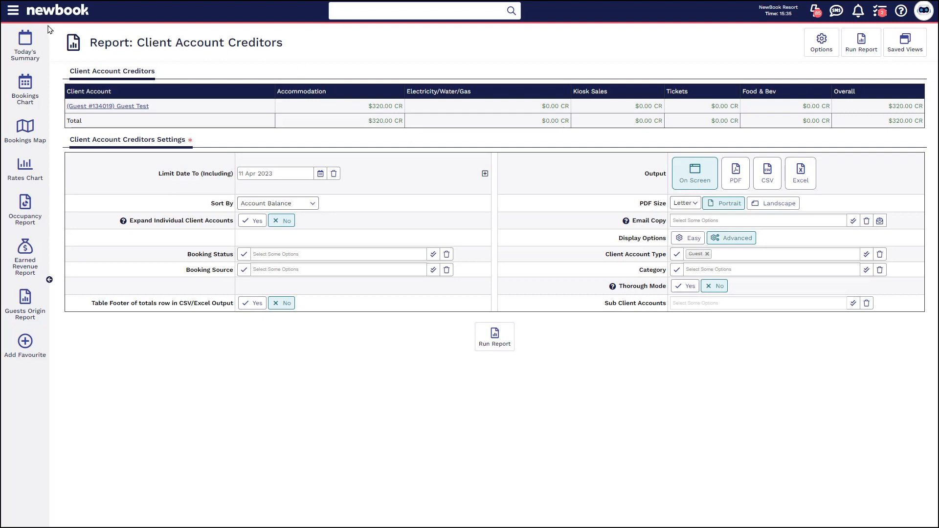
Search the menu for "balan" and open the Balances Dated Report.
left_click(13, 10)
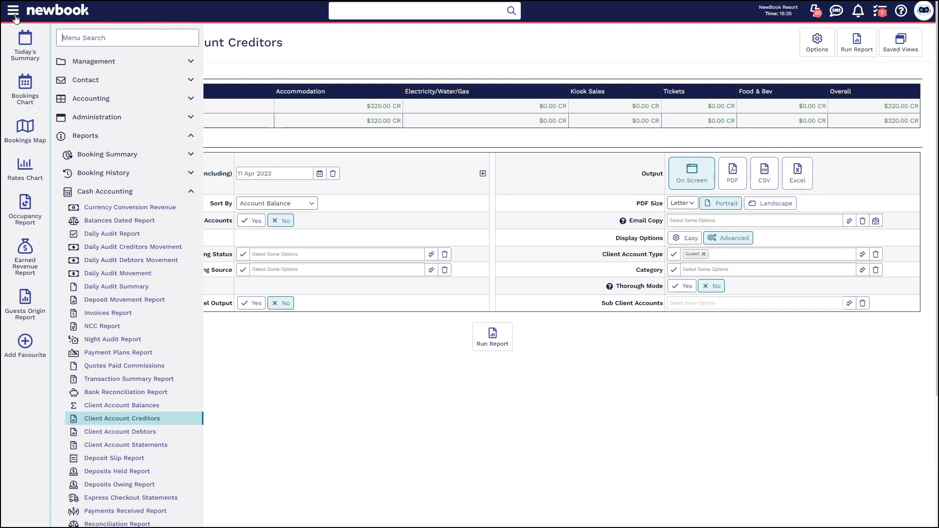
type("balan")
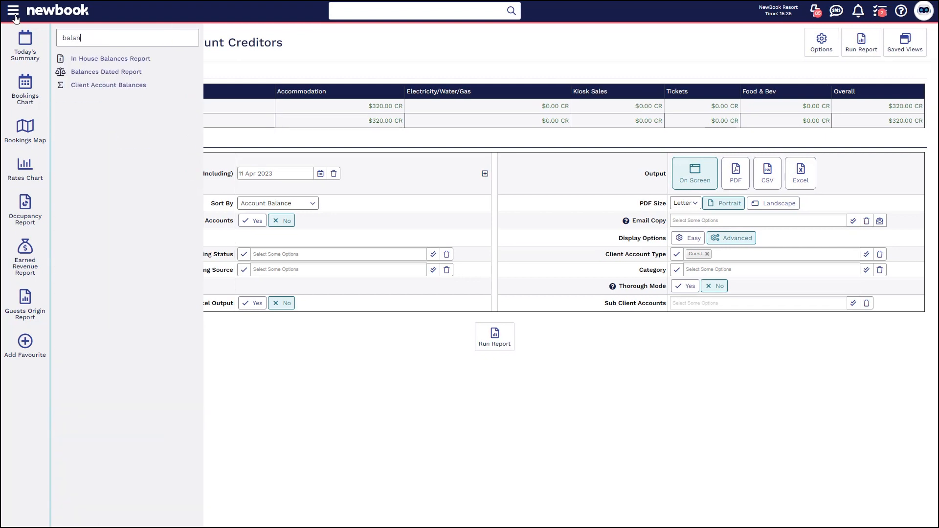
left_click(106, 71)
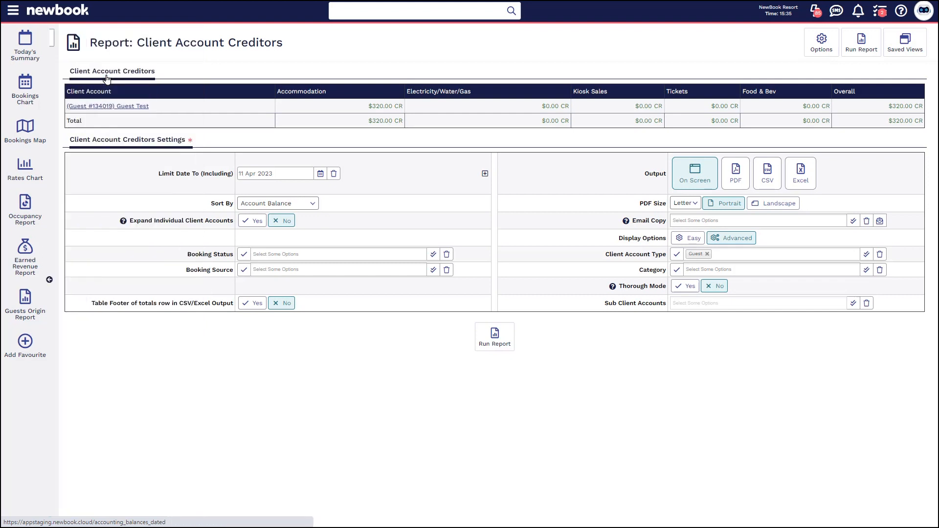
Check the Include choices, keep Debtors Only and run the Balances Dated report with its chart.
left_click_drag(186, 136, 287, 141)
left_click(288, 142)
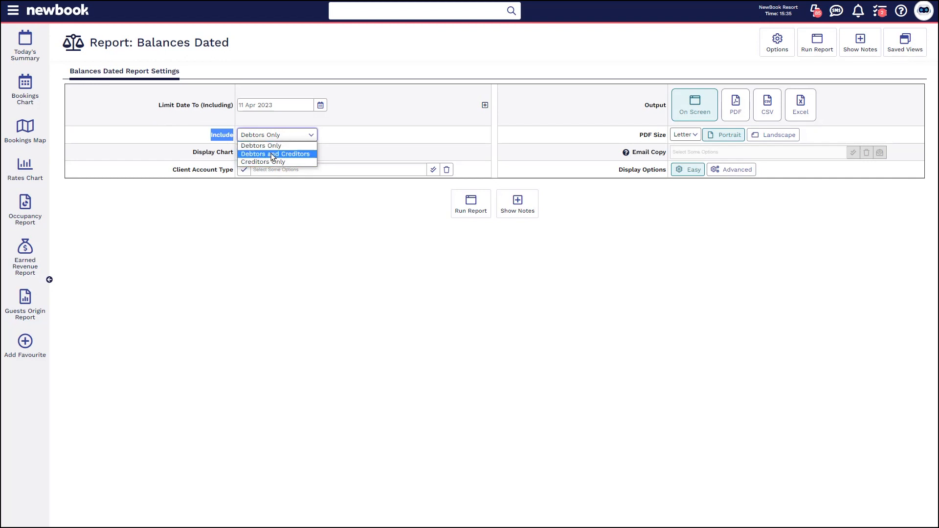
left_click(264, 145)
left_click(261, 216)
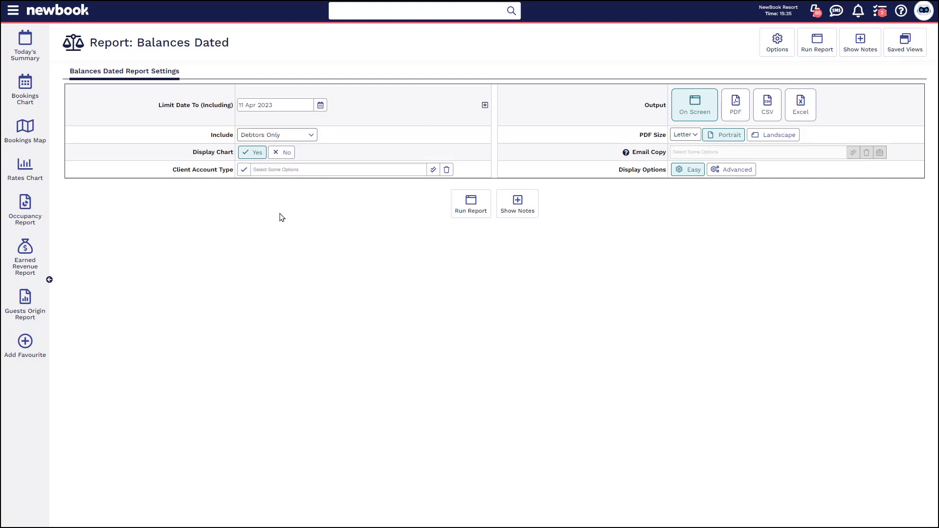
left_click(455, 214)
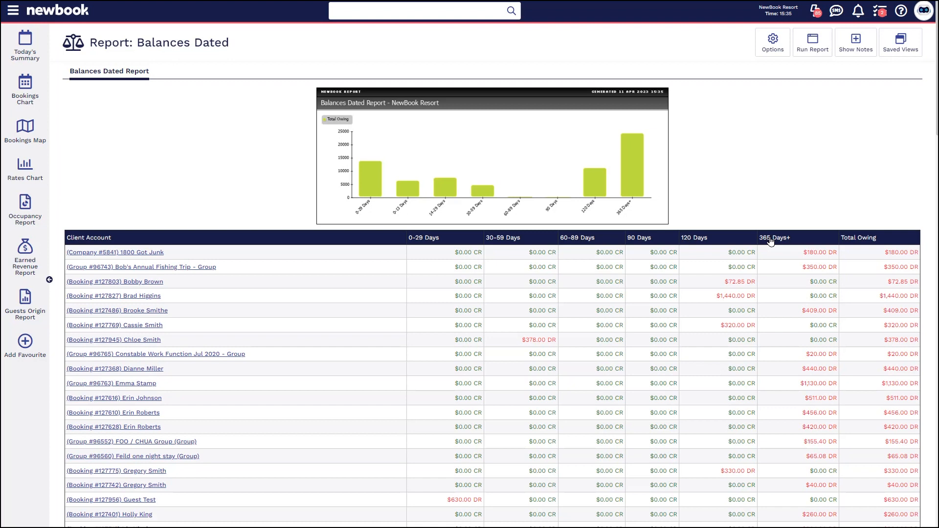
Show the advanced display options of the Balances Dated report and review the additional filters and the chart.
left_click_drag(931, 120, 932, 513)
left_click(735, 479)
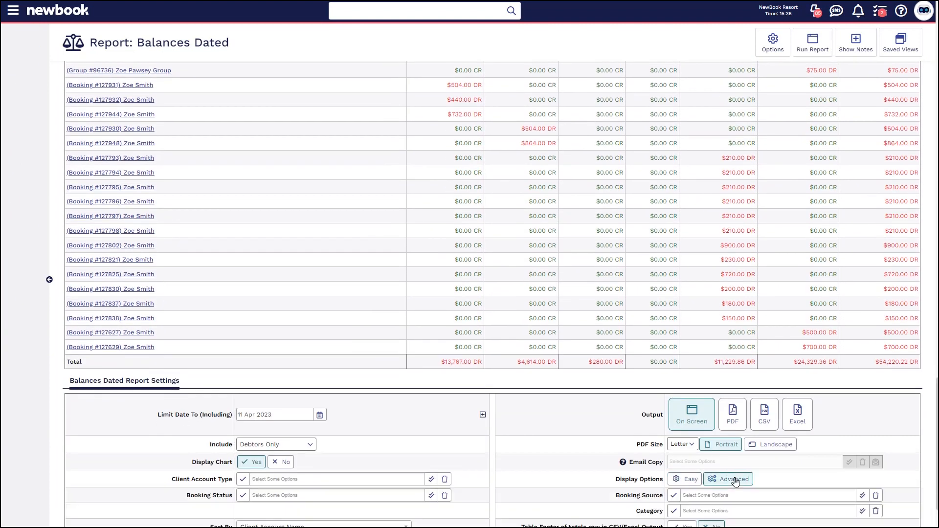
scroll(735, 482, "down", 2)
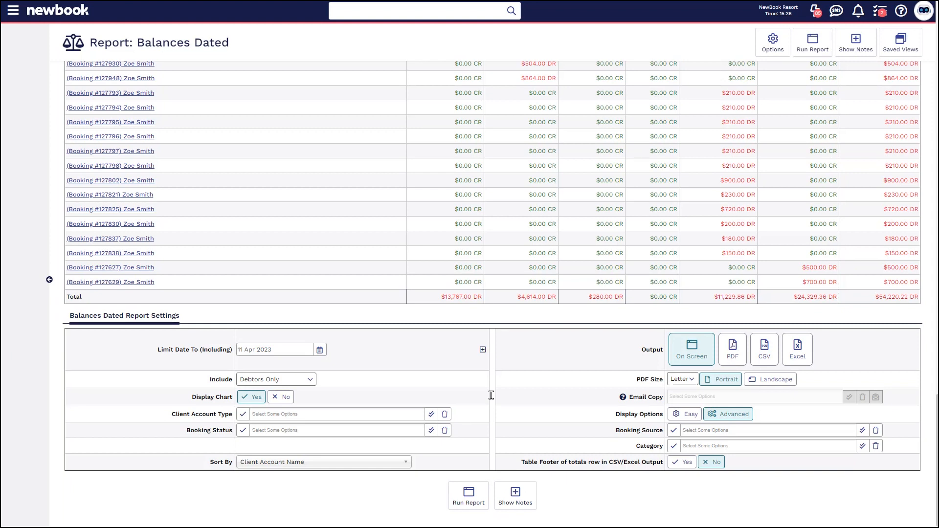
left_click_drag(936, 436, 928, 44)
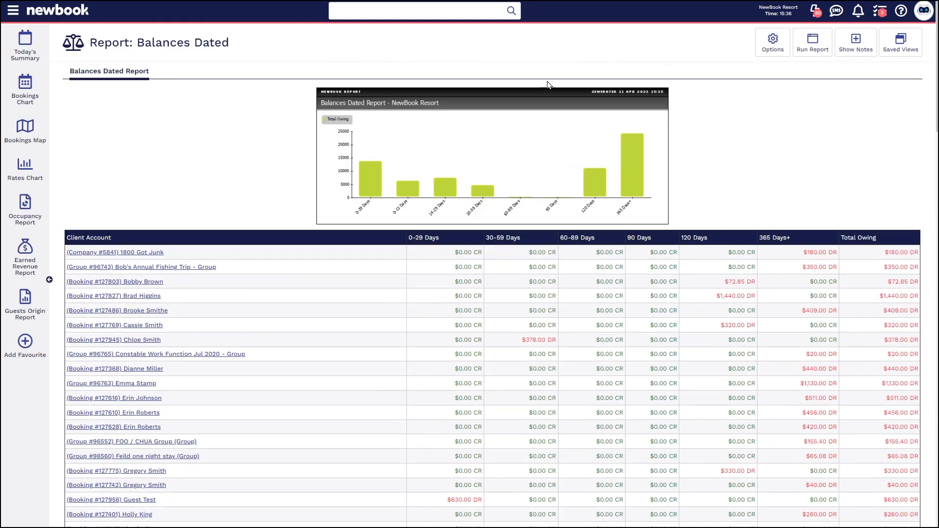
Search the menu for "invoi" and open the Invoices Report.
left_click(13, 10)
type("invoi")
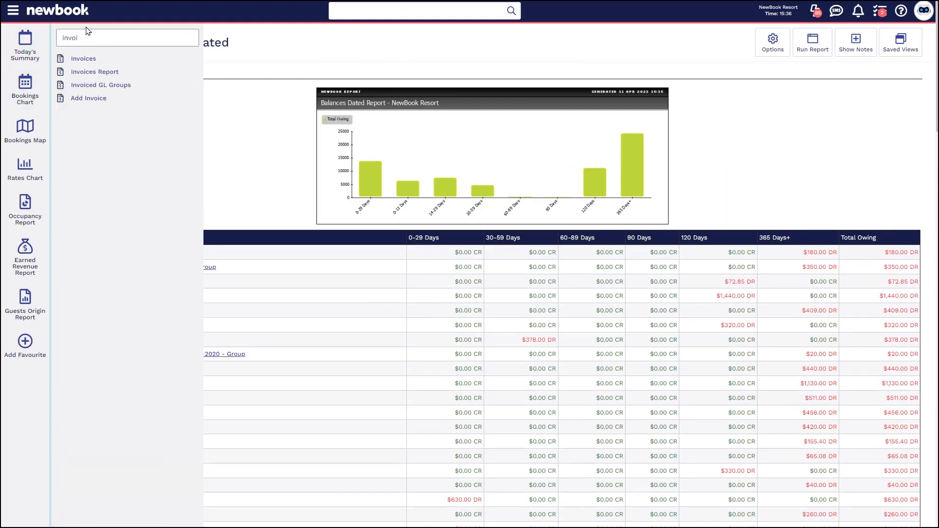
left_click(90, 71)
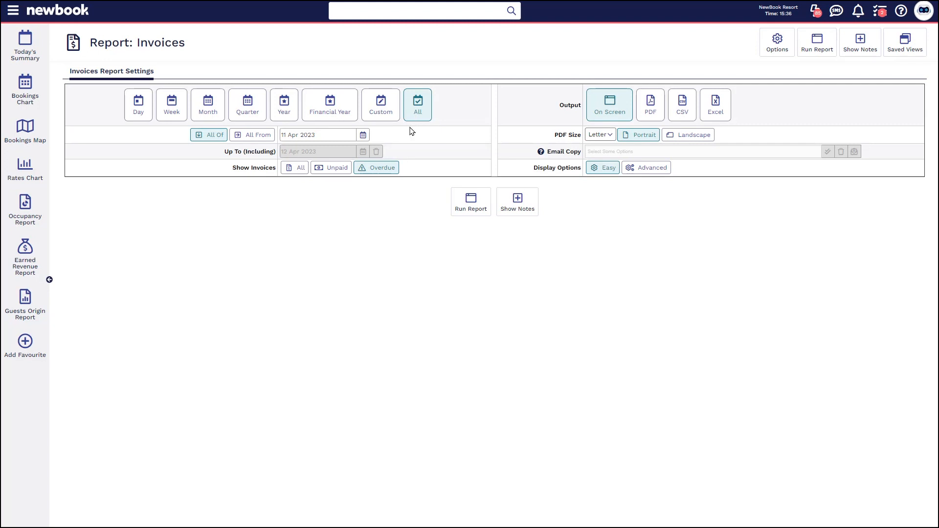
Run the invoices report for all overdue invoices and review the first invoice's description, due date and balance due.
left_click_drag(220, 171, 278, 168)
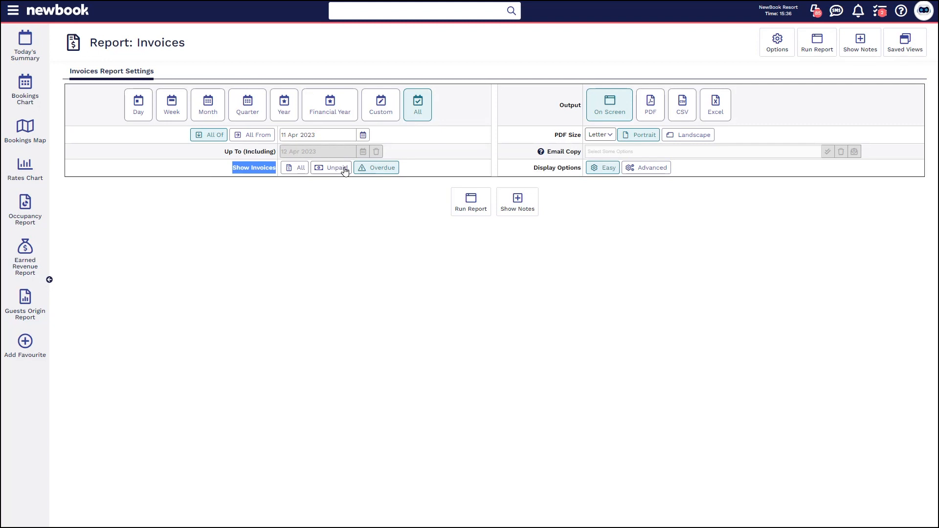
left_click(471, 201)
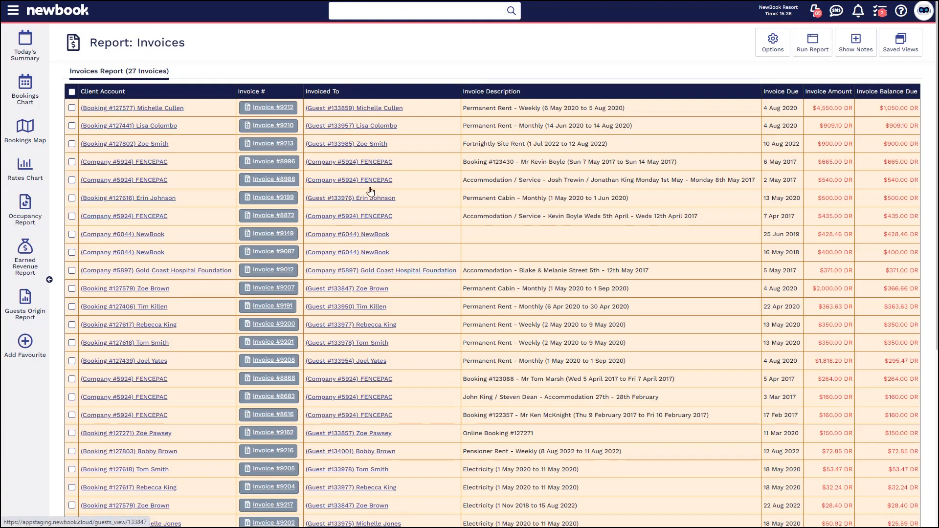
triple_click(537, 108)
left_click(663, 104)
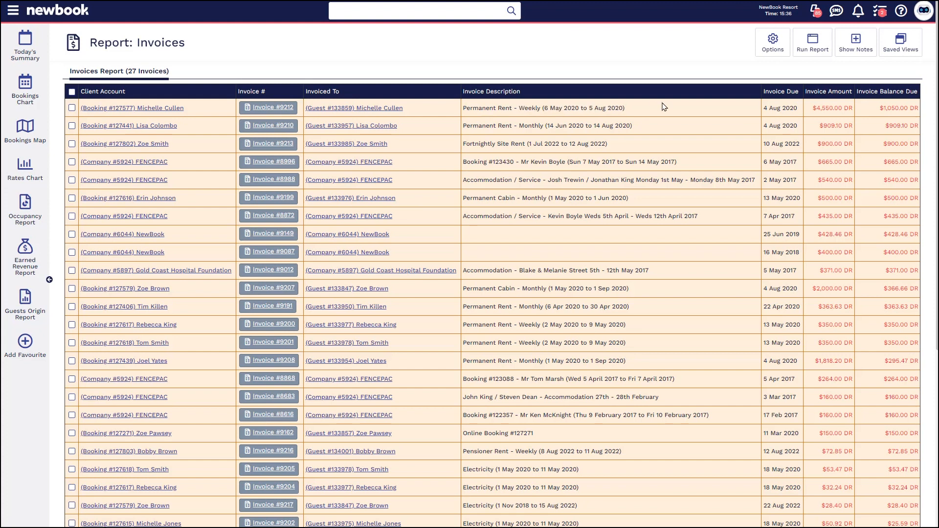
left_click_drag(773, 113, 789, 112)
left_click(820, 112)
left_click_drag(882, 108, 913, 109)
left_click(898, 108)
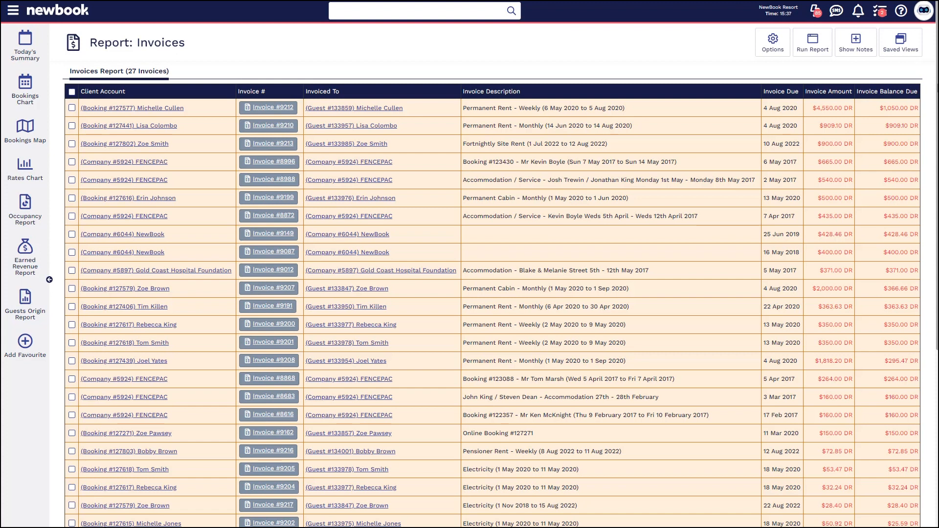
Select all listed overdue invoices and review the bulk actions available for the selection.
left_click(72, 92)
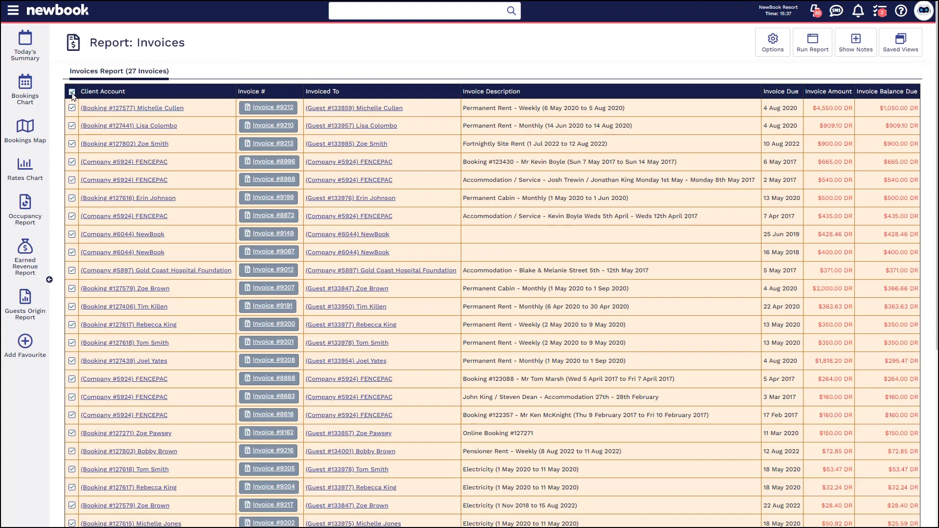
scroll(182, 241, "down", 5)
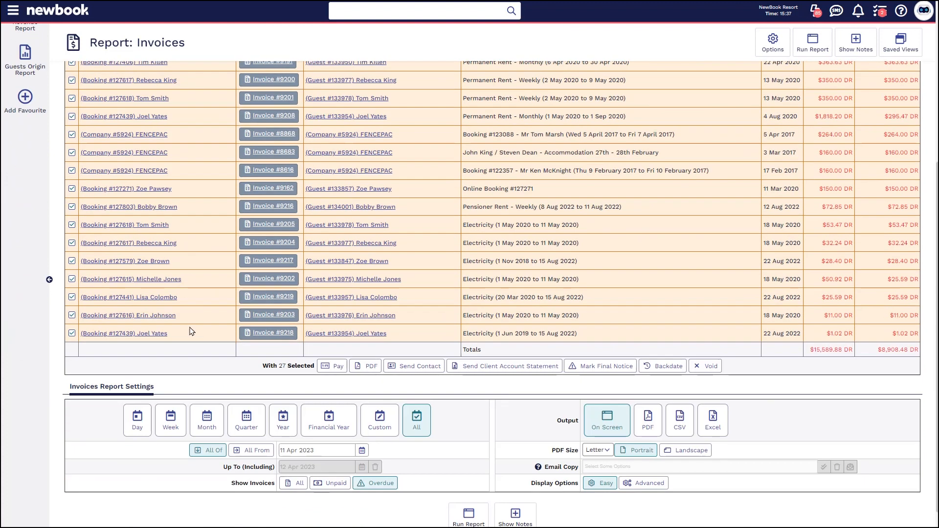
left_click_drag(262, 366, 313, 367)
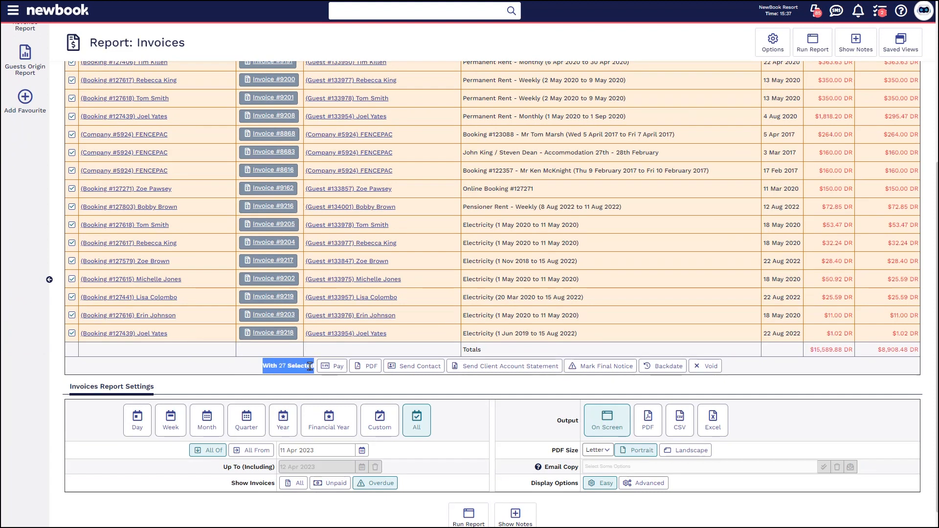
left_click(297, 365)
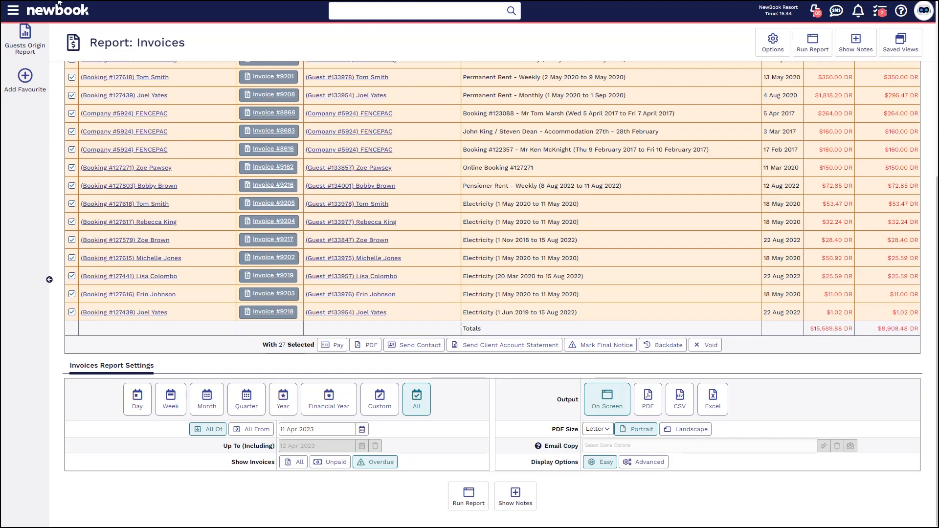
Search the menu for "repea" and open the Booking Repeat Charges Report.
left_click(10, 12)
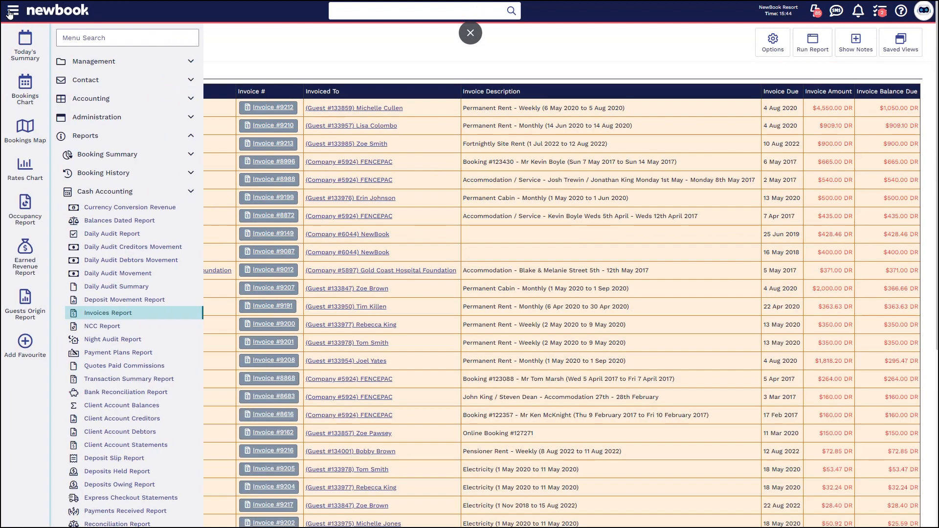
type("repea")
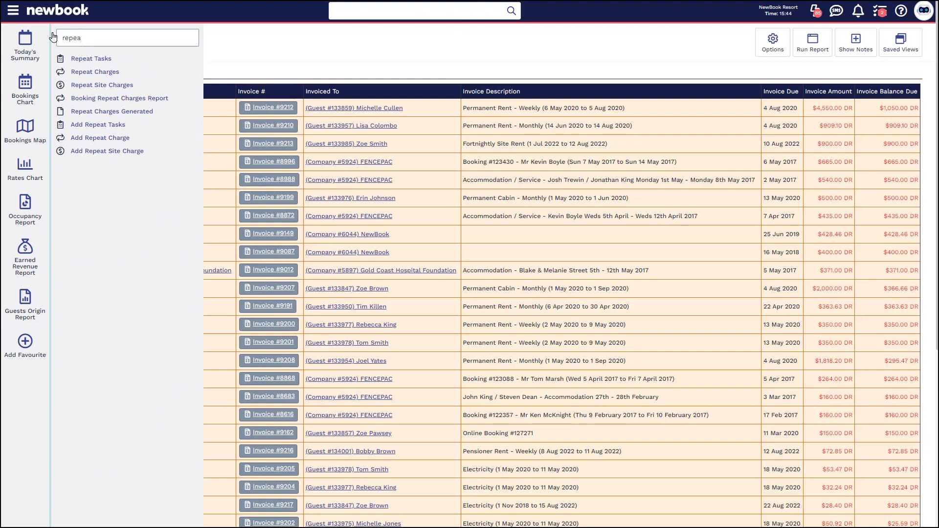
left_click(98, 98)
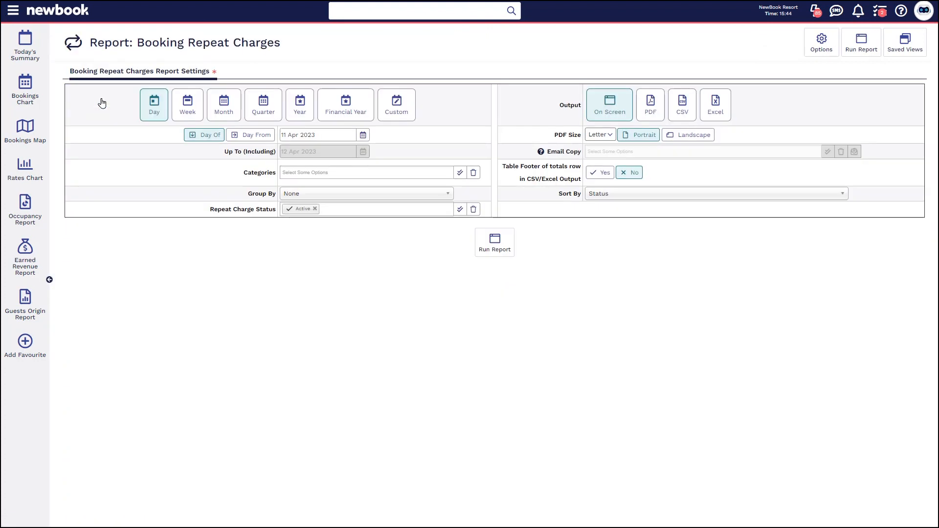
Run the Booking Repeat Charges report for the day of 11 Apr 2023 with the repeat charge status Active.
left_click_drag(185, 211, 314, 213)
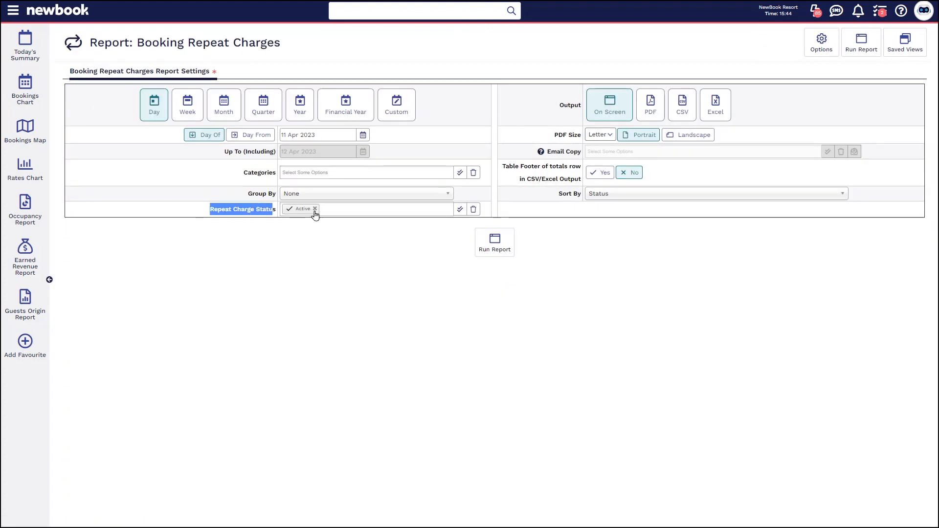
left_click(276, 273)
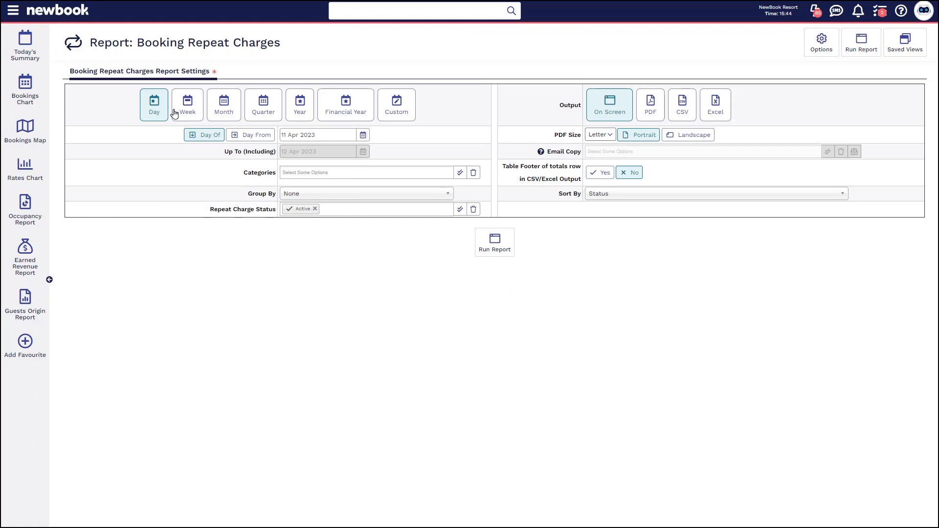
left_click(480, 249)
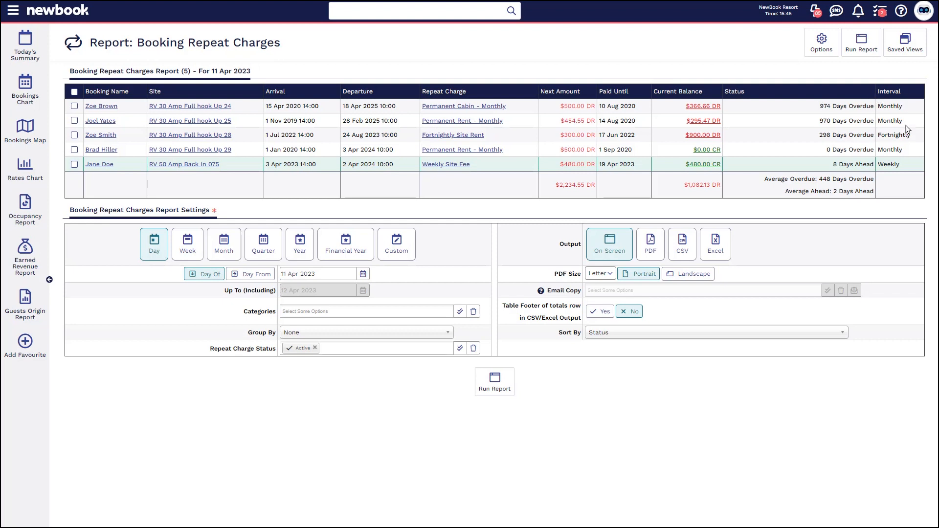
Select all overdue bookings in the Booking Repeat Charges report, review the available bulk action, and clear the selection.
left_click(73, 92)
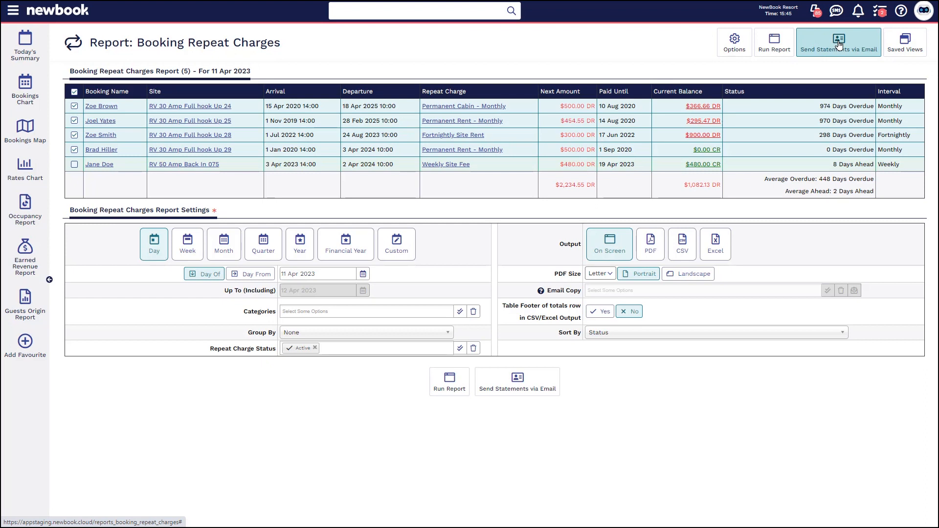
left_click(74, 91)
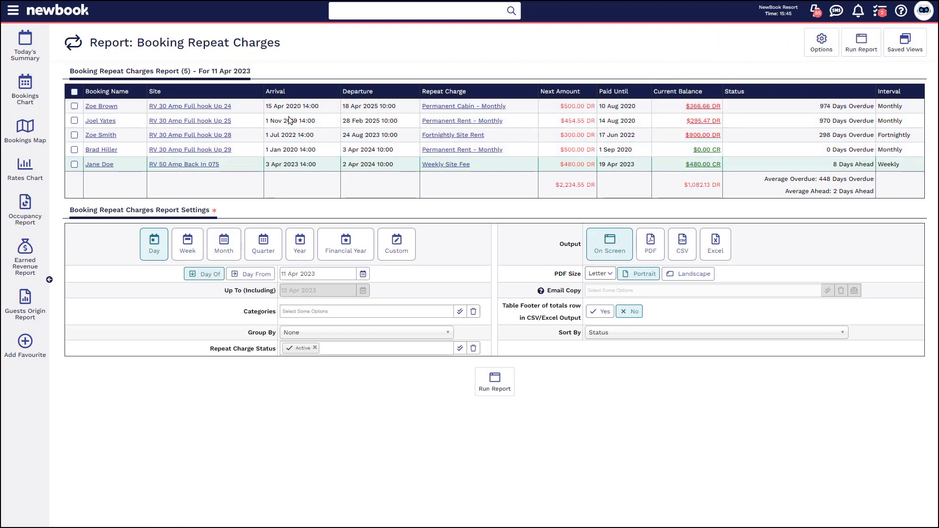
Examine the visible and hidden columns in the Booking Repeat Charges report's column configuration, and close it without saving.
left_click(830, 47)
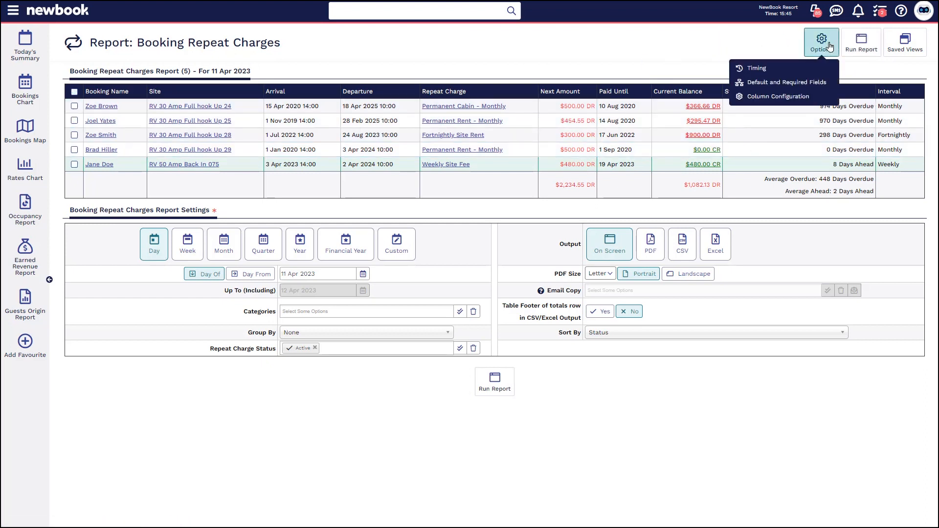
left_click(784, 101)
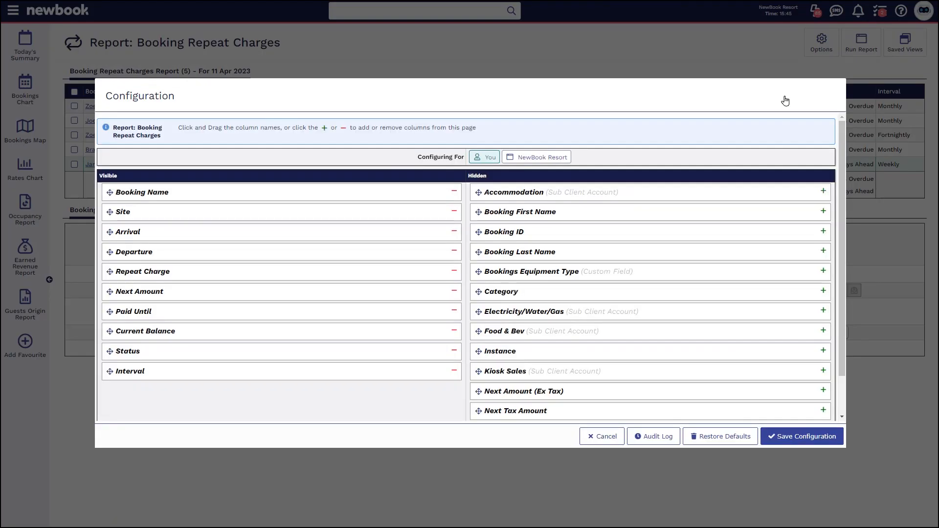
left_click_drag(468, 179, 501, 182)
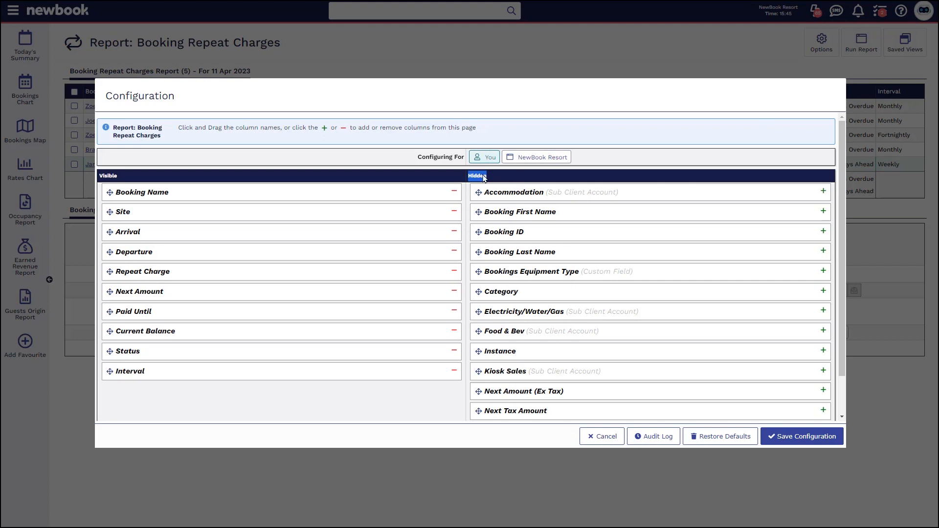
left_click_drag(847, 228, 838, 280)
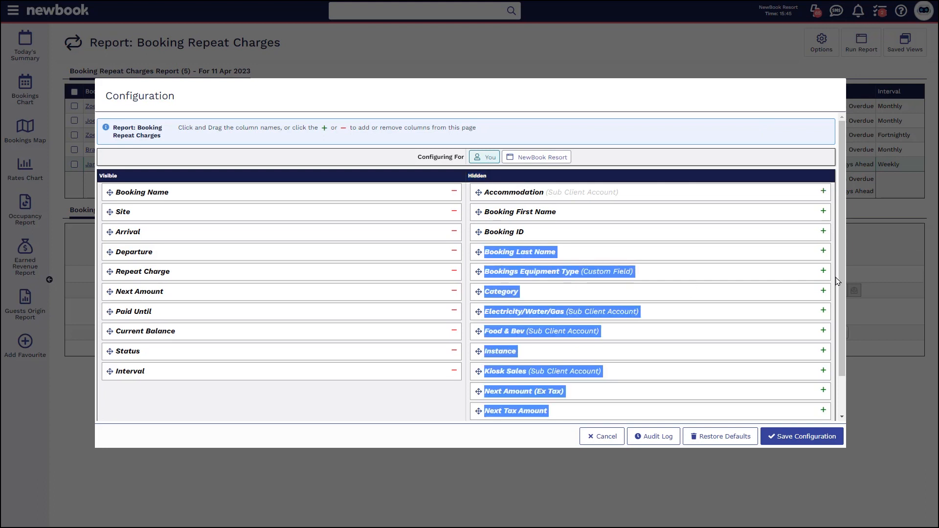
left_click(812, 147)
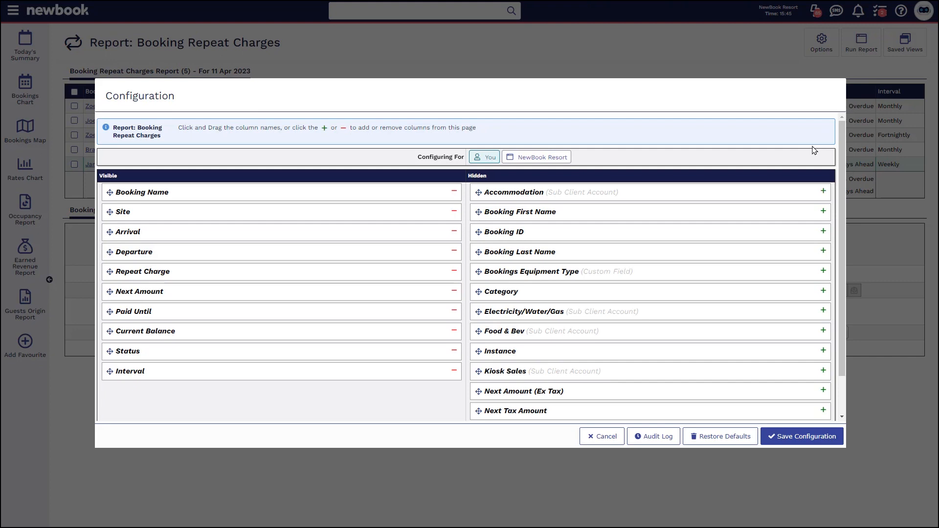
left_click(606, 436)
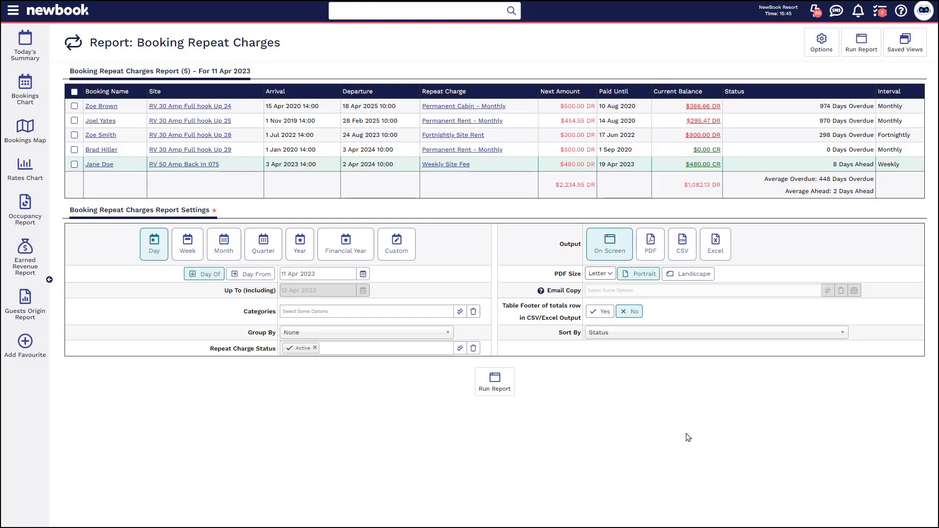
Search the menu for "deposit" and open the Deposits Held Report.
left_click(14, 12)
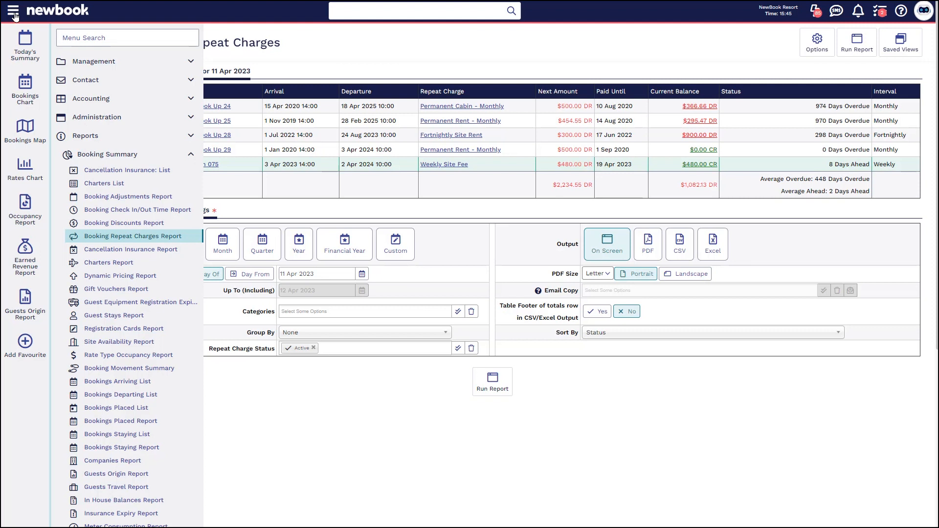
type("deposit")
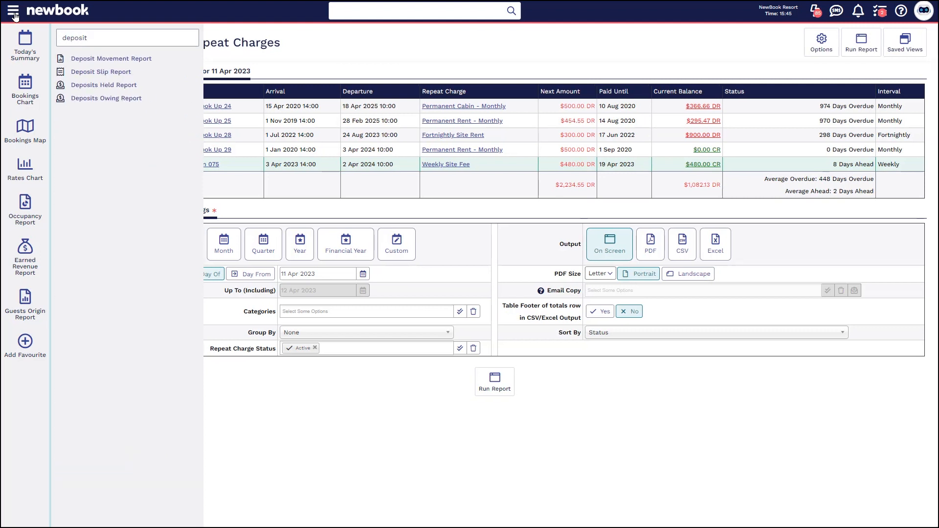
left_click(128, 85)
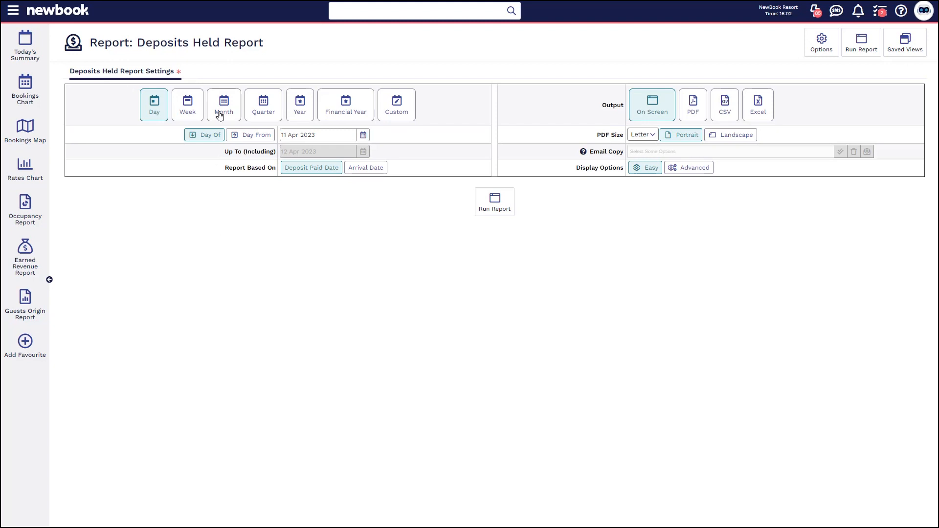
Run the Deposits Held report for the month of 11 Apr 2023, using advanced display options and the deposit type Deposits.
left_click(220, 115)
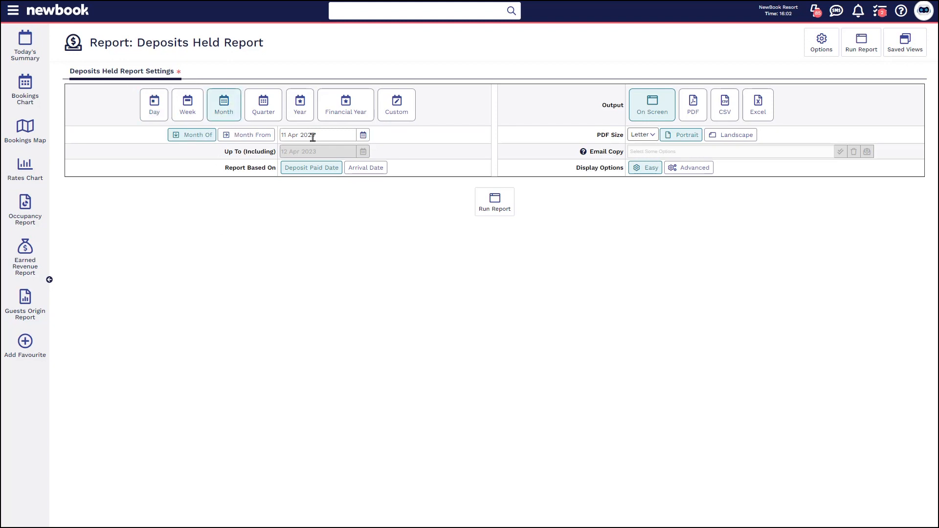
left_click_drag(223, 167, 278, 174)
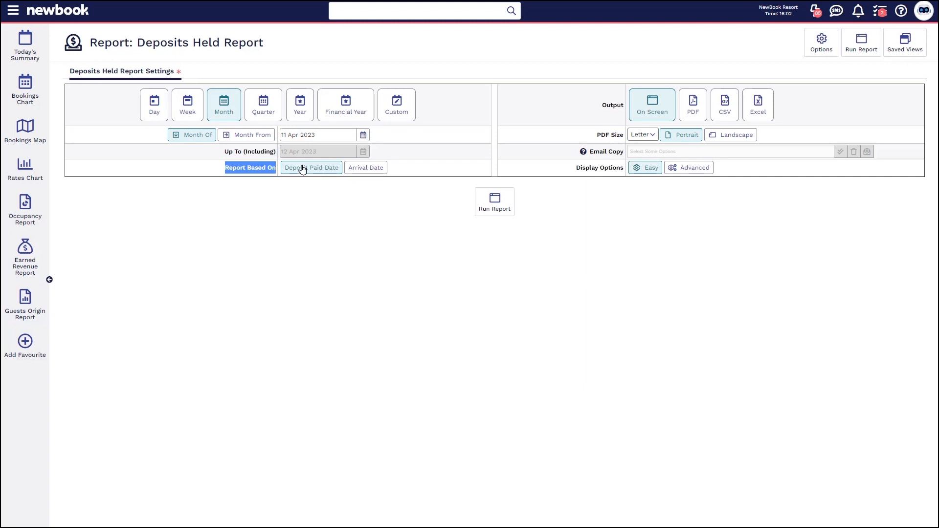
left_click(310, 202)
left_click(692, 171)
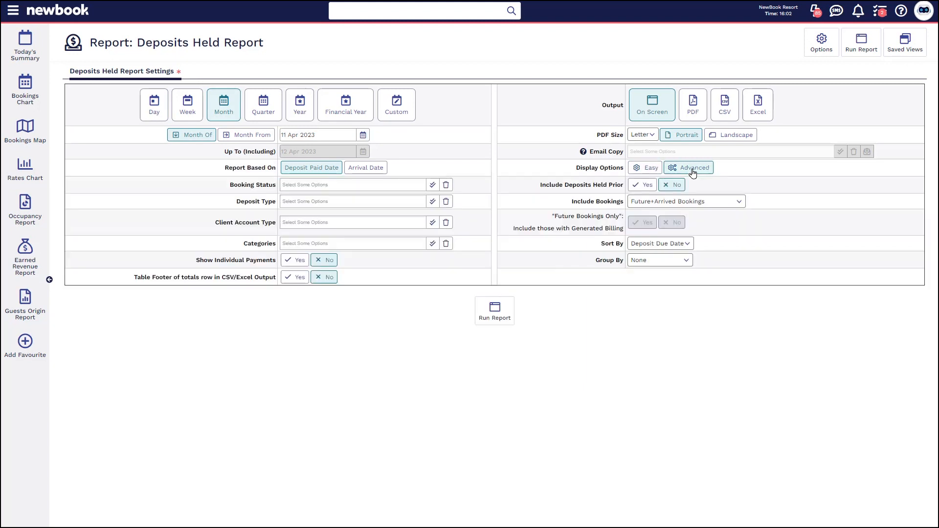
left_click_drag(237, 204, 276, 204)
left_click(353, 198)
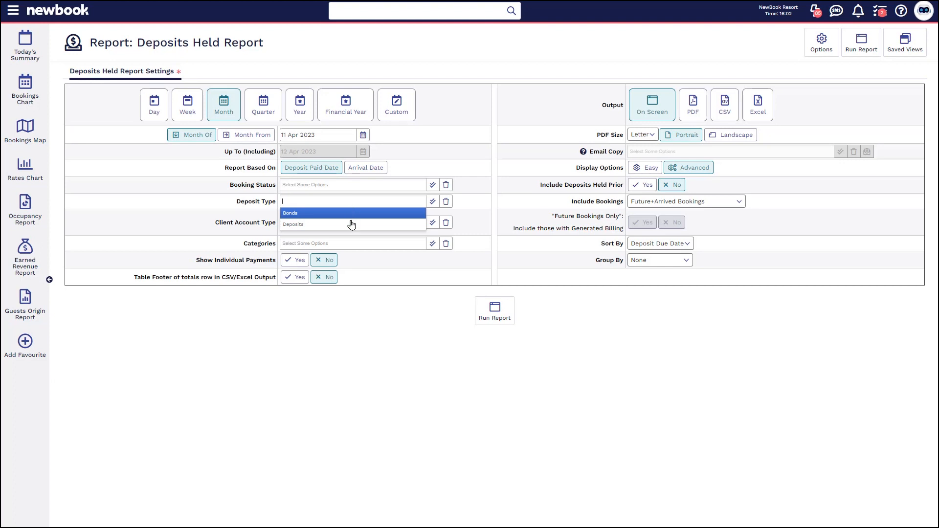
left_click(299, 225)
left_click(494, 319)
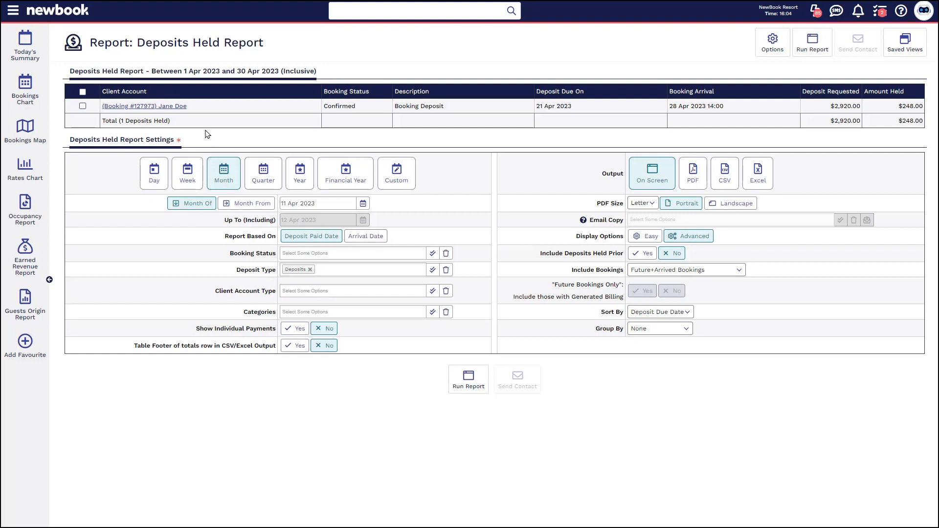
Rerun the Deposits Held report based on Arrival Date, and again with the deposit type changed to Bonds.
left_click(370, 238)
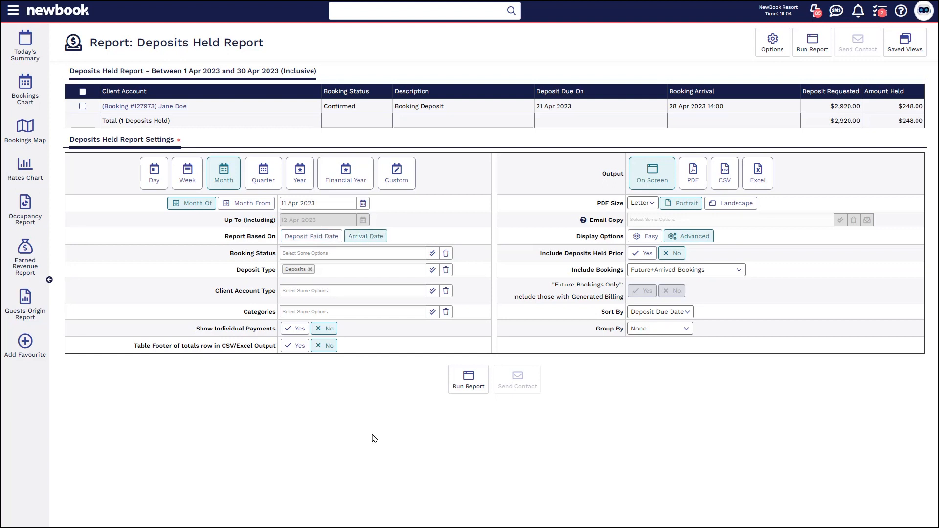
left_click(469, 389)
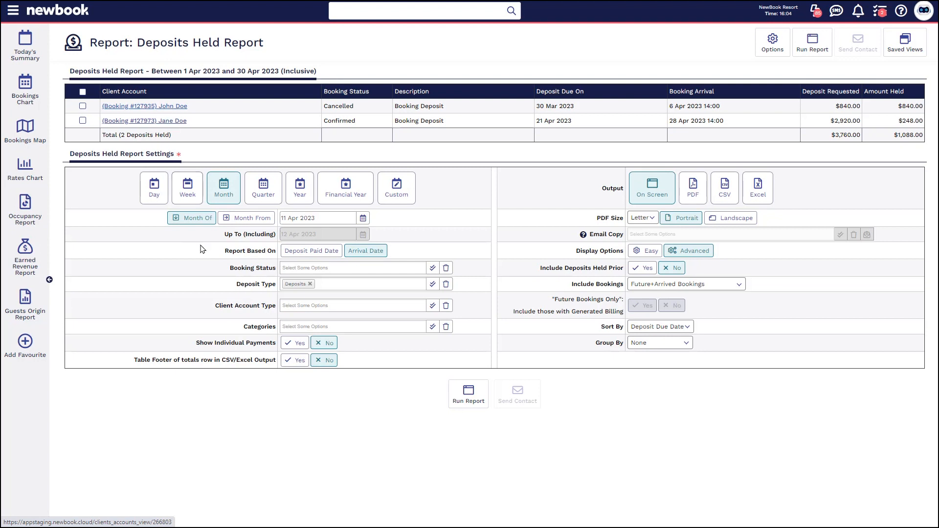
left_click_drag(235, 285, 278, 292)
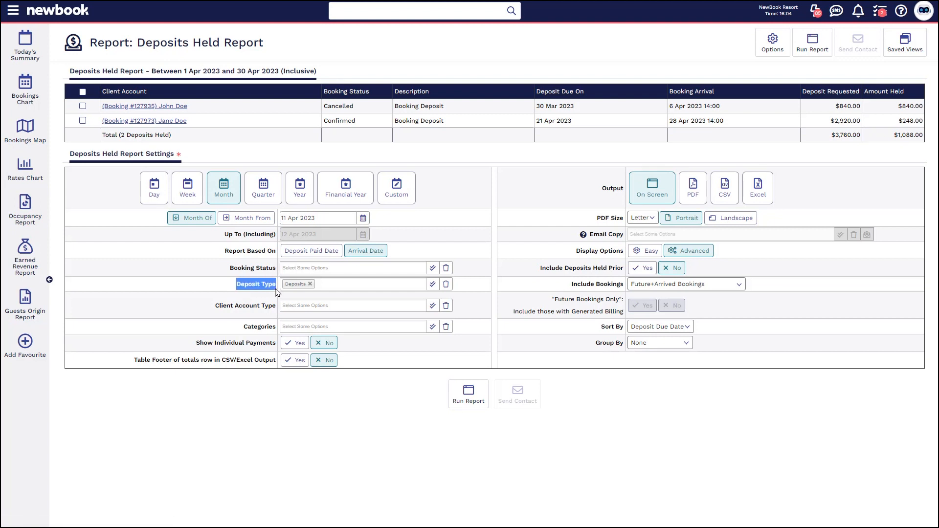
left_click(310, 284)
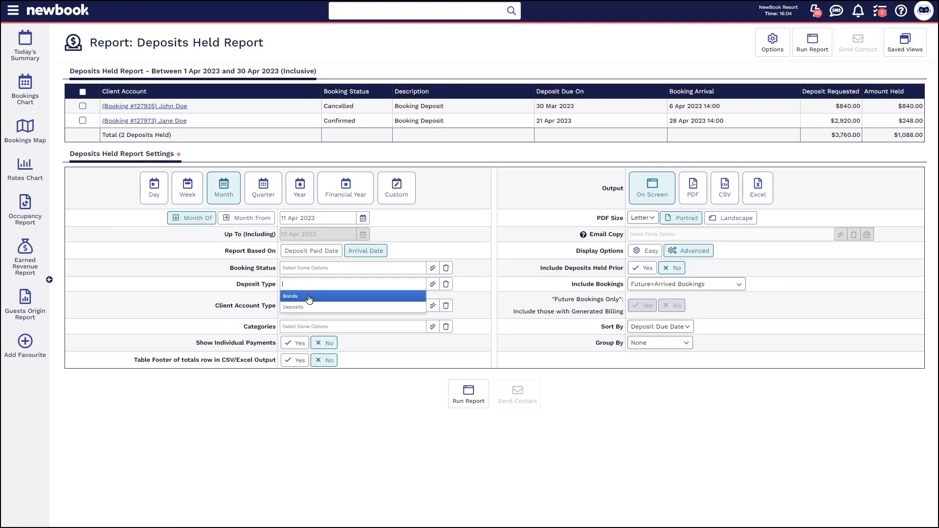
left_click(308, 297)
left_click(454, 407)
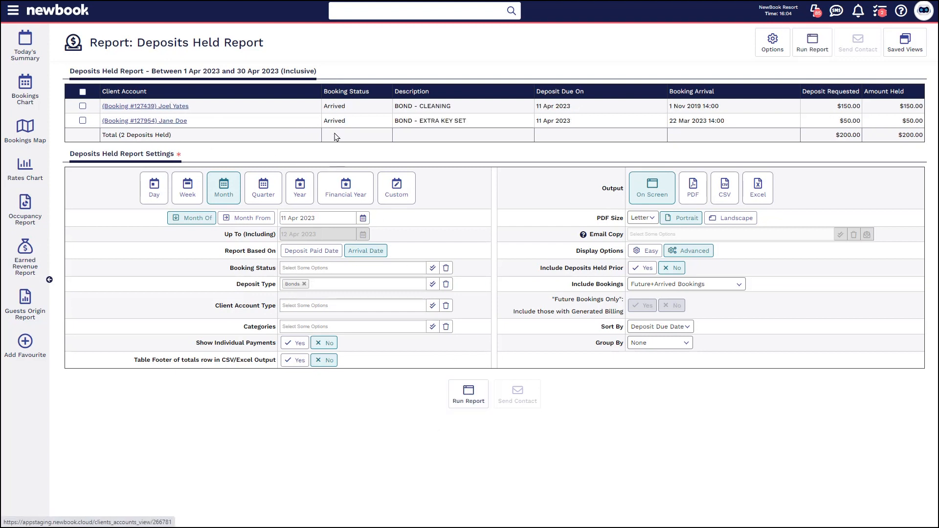
left_click(335, 106)
left_click(366, 109)
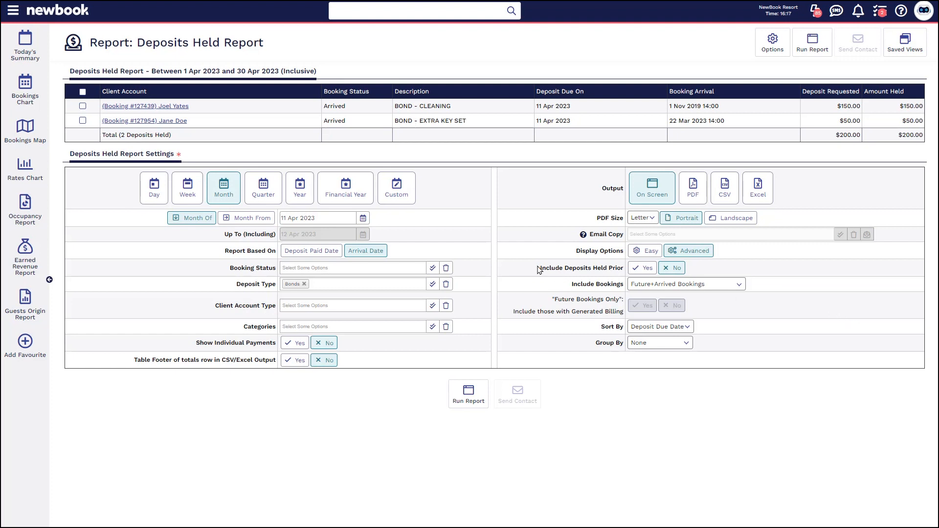
left_click_drag(539, 267, 625, 272)
left_click_drag(571, 287, 621, 289)
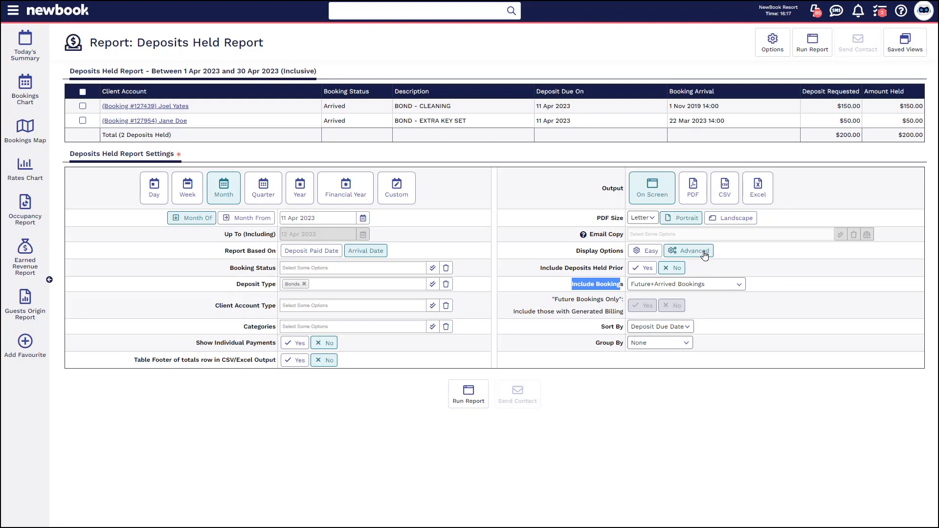
left_click(758, 268)
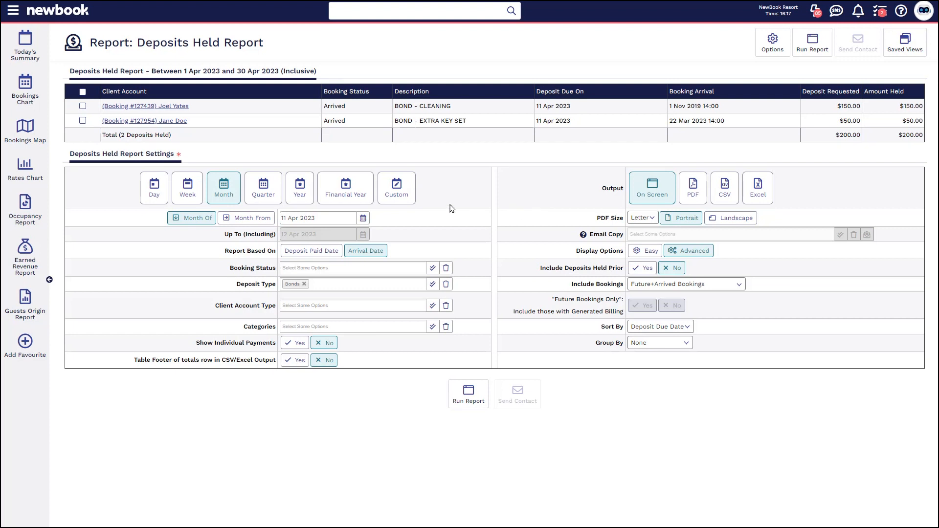
Search the menu for "depos" and open the Deposits Owing Report.
left_click(12, 11)
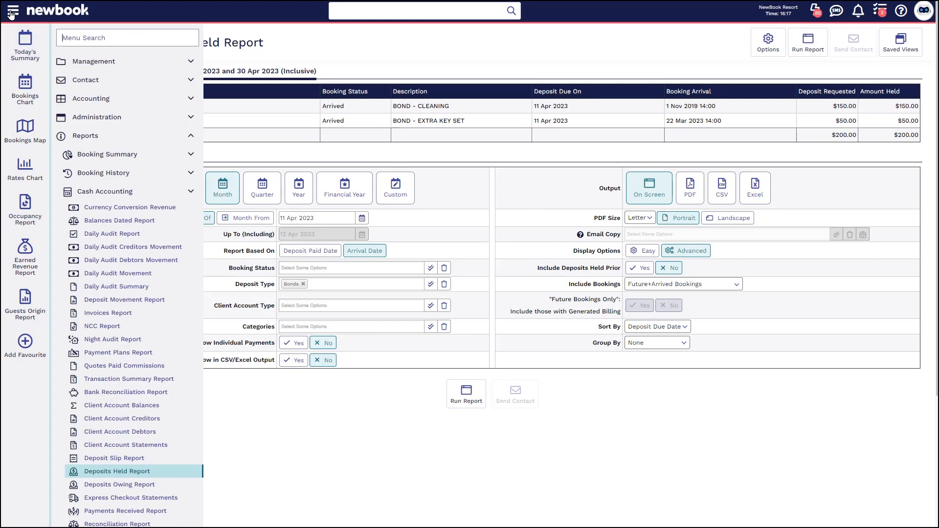
type("depos")
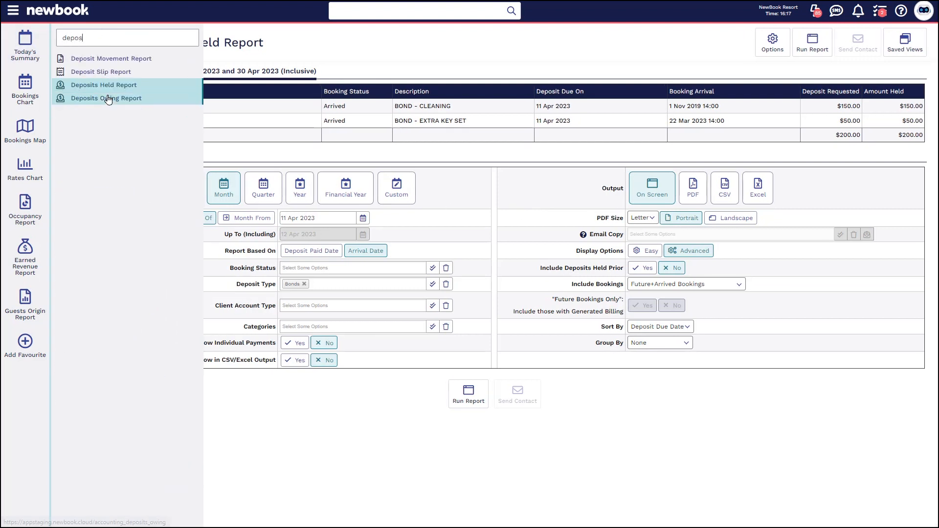
left_click(108, 99)
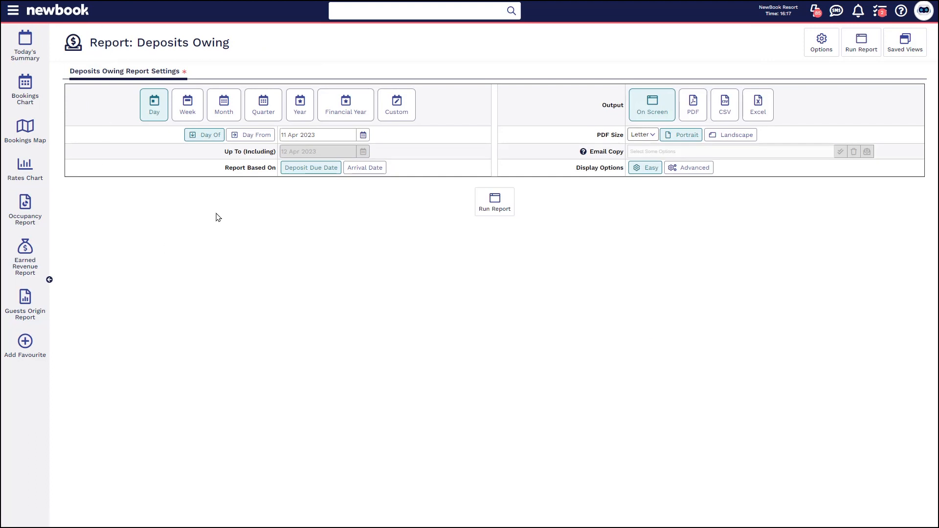
Run the Deposits Owing report for the month of 11 Apr 2023 and review the deposit descriptions.
left_click(219, 103)
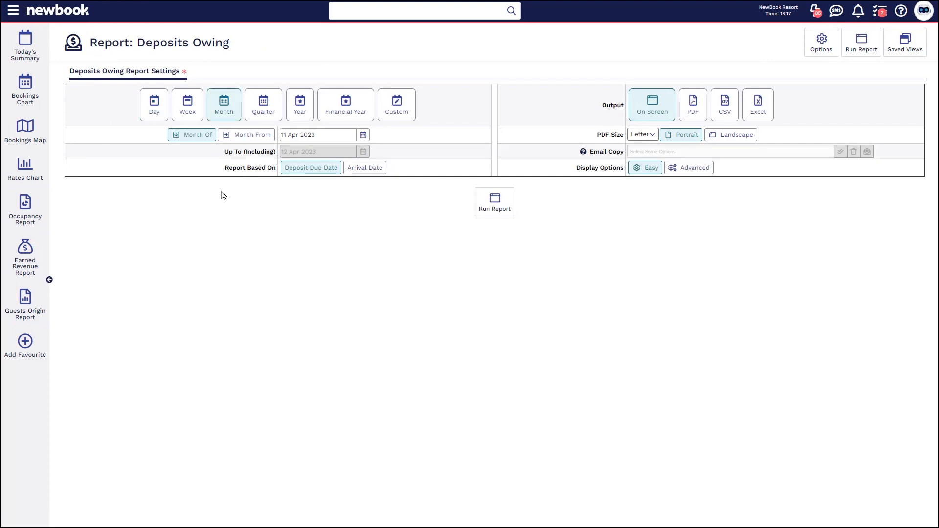
left_click(493, 217)
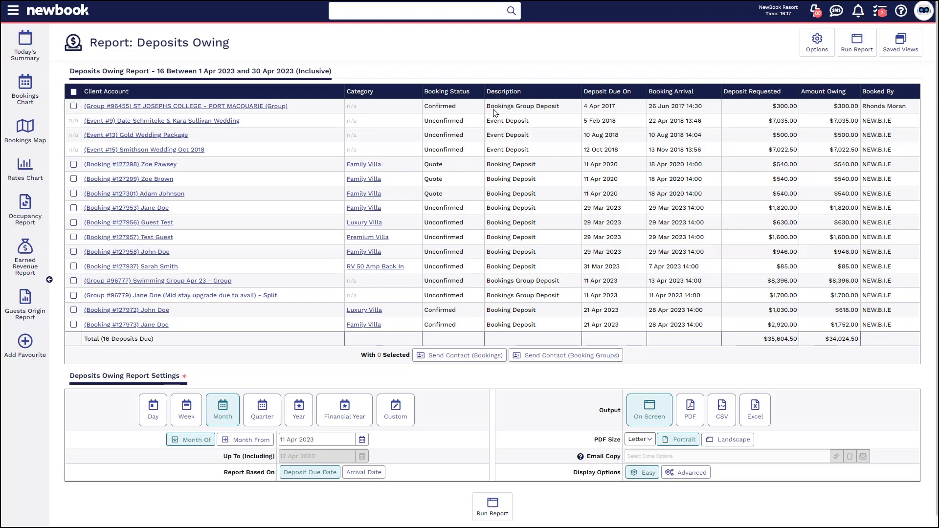
left_click_drag(487, 107, 562, 109)
left_click(562, 108)
left_click_drag(491, 121, 534, 137)
left_click(534, 137)
Select only the three entries described as Bookings Group Deposit in the Deposits Owing list.
left_click(74, 92)
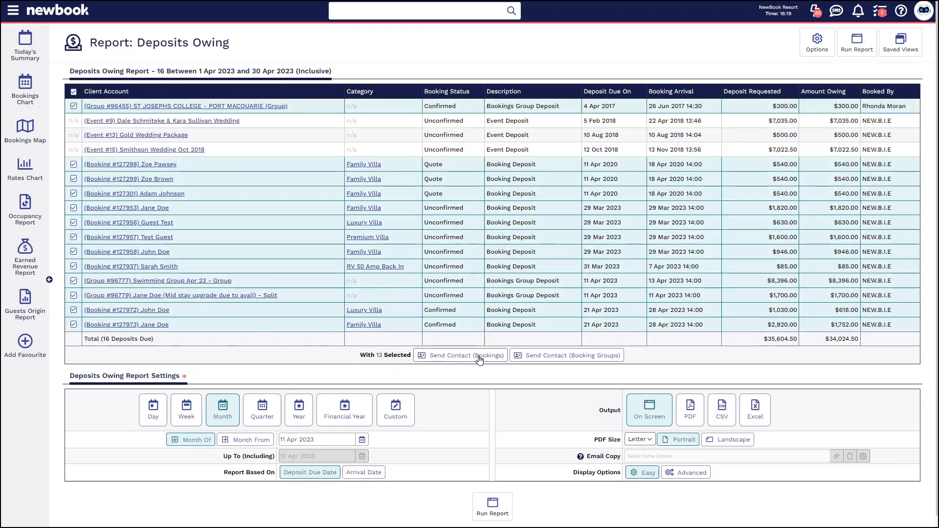
left_click(74, 92)
left_click(73, 106)
left_click(73, 281)
left_click(73, 295)
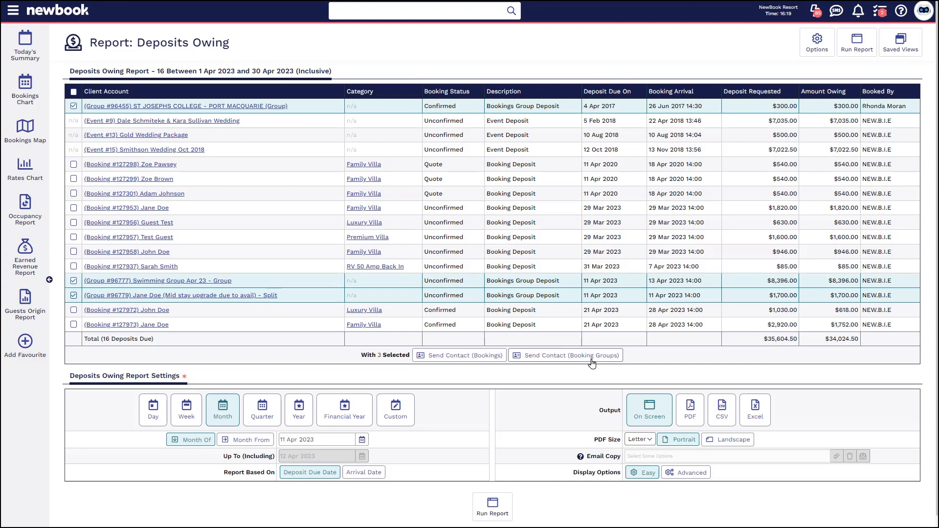
Switch the Deposits Owing report settings to advanced display options and review the Deposit Type filter.
left_click(699, 475)
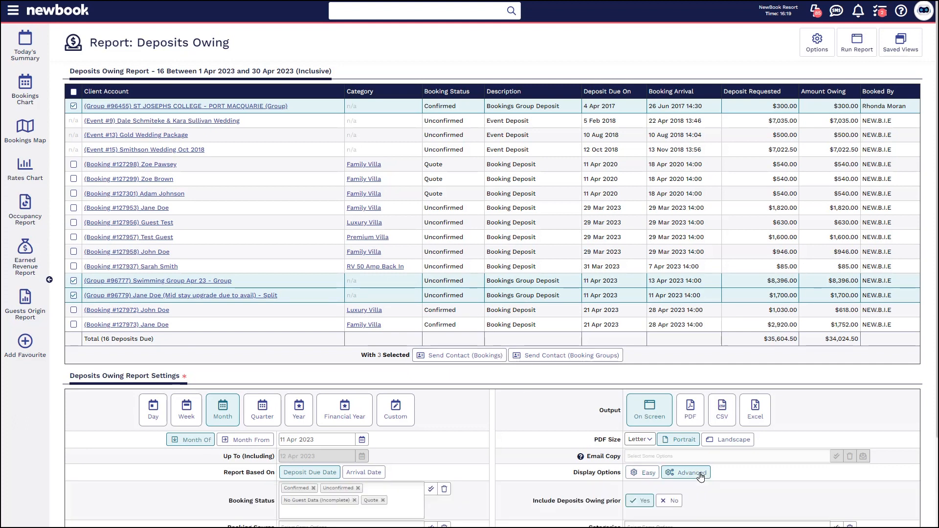
scroll(701, 477, "down", 2)
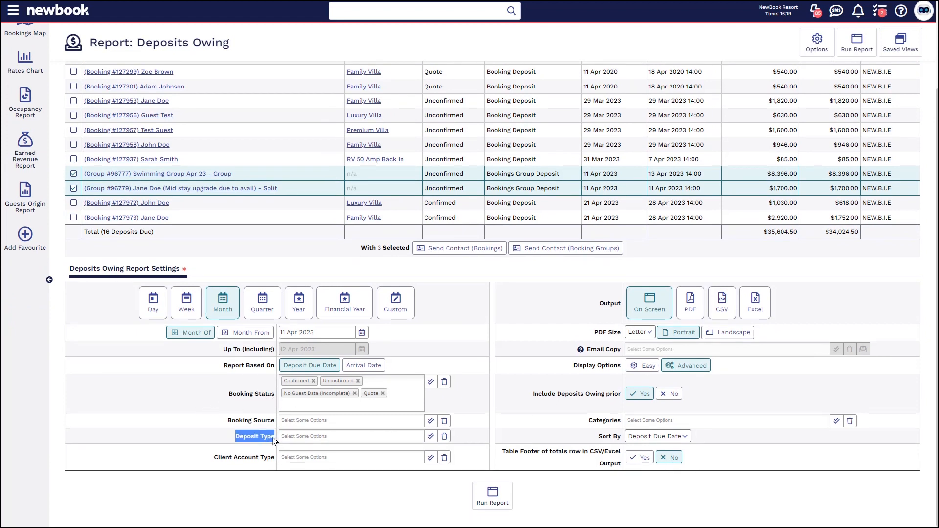
left_click(299, 436)
scroll(844, 386, "up", 3)
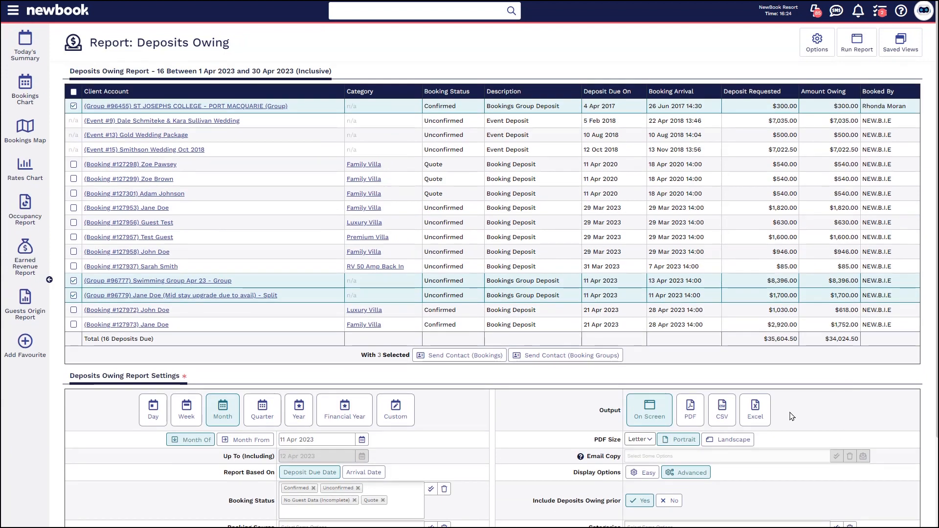
Open the recommended Knowledge Base article "OVERVIEW - Deposits Owing Report" and read its instructions through to the end.
left_click(901, 11)
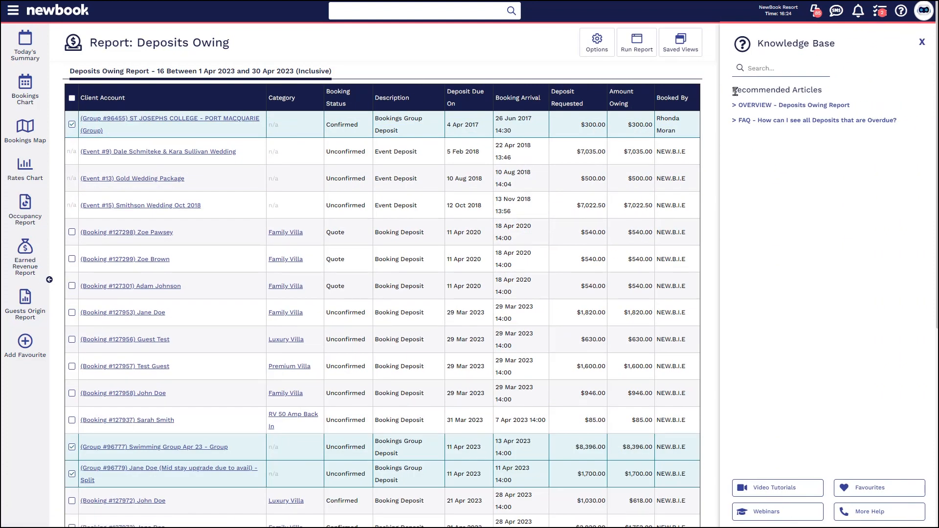
left_click_drag(736, 90, 860, 94)
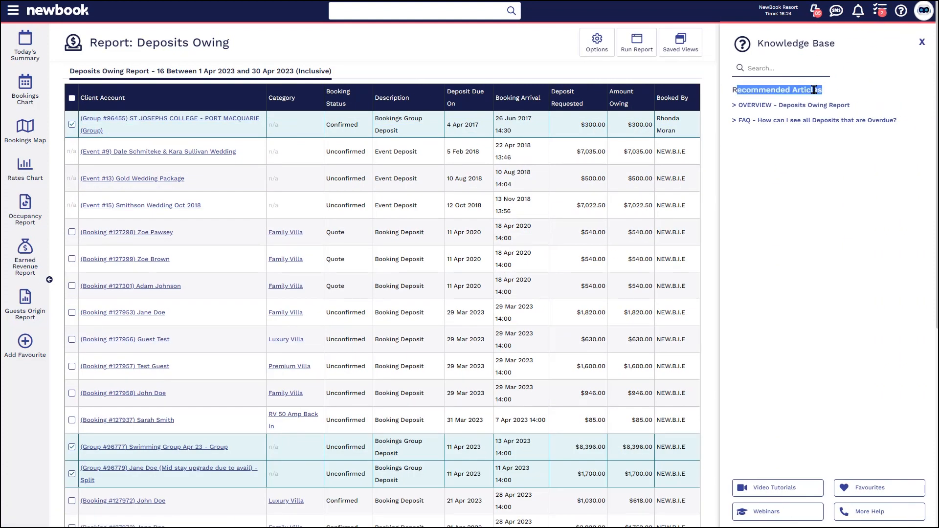
left_click(795, 106)
left_click_drag(755, 127, 814, 278)
scroll(814, 279, "down", 2)
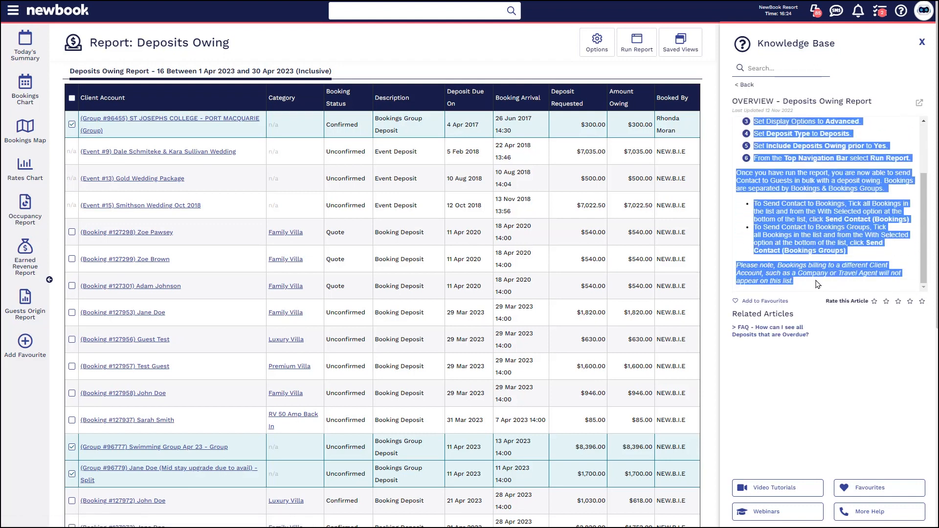
left_click(815, 279)
Add the Deposits Owing Report overview article to the favourites and view the list of favourite articles.
left_click(762, 302)
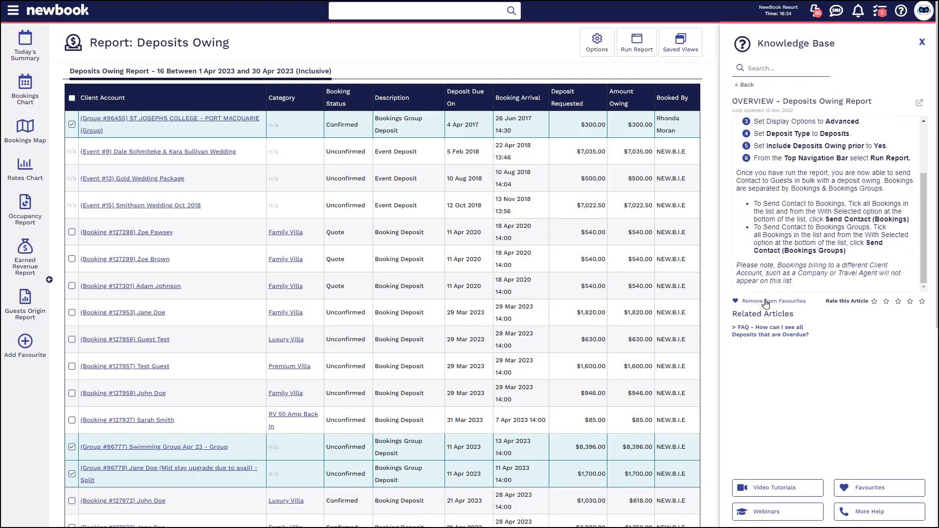
left_click(885, 489)
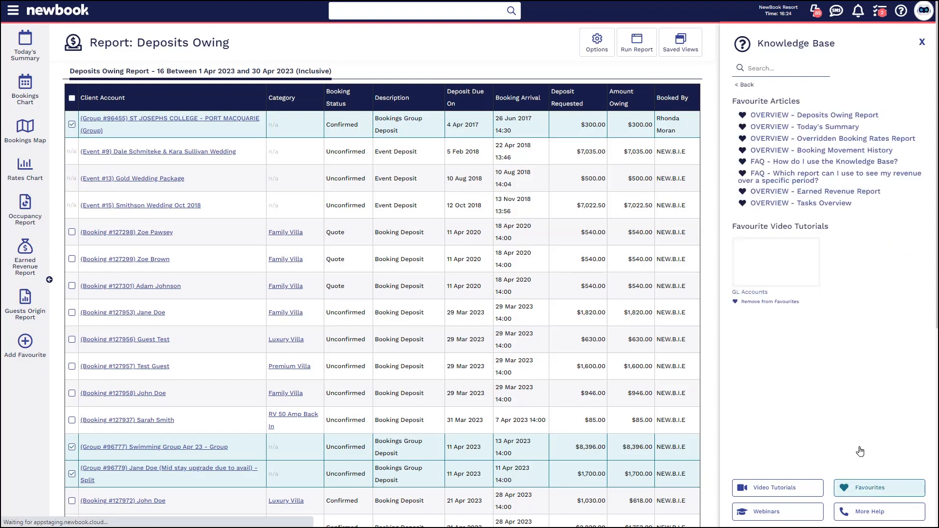
left_click_drag(737, 101, 809, 104)
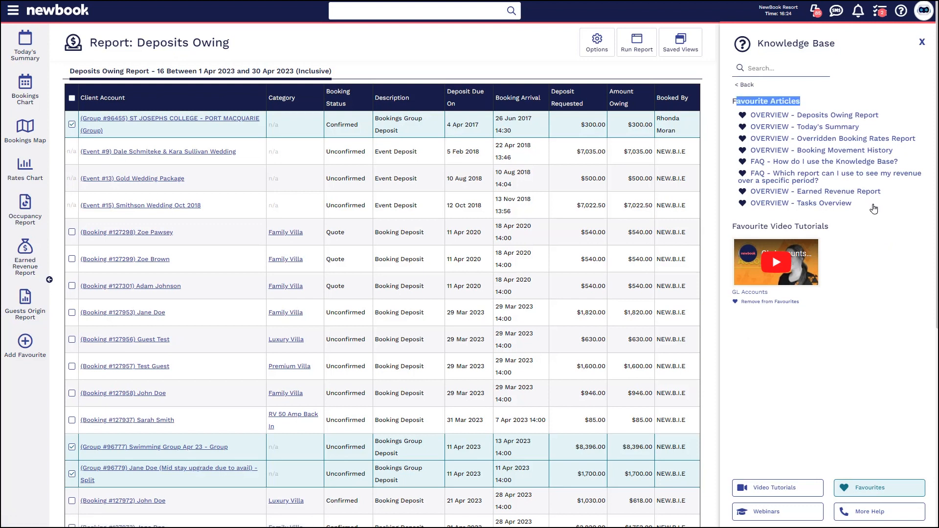